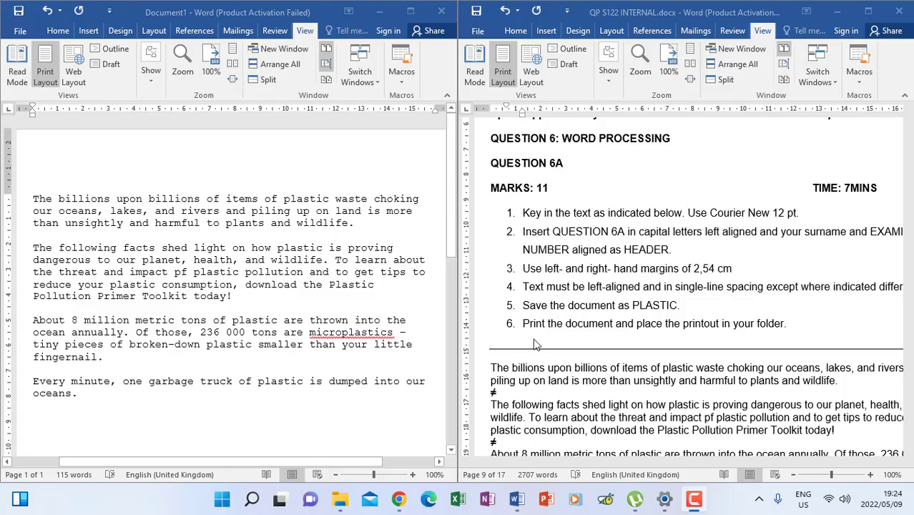
Turn off Synchronous Scrolling for Document1 and scroll to the end of the exam passage.
{"action": "scroll", "coordinate": [639, 350], "scroll_direction": "down", "scroll_amount": 1}
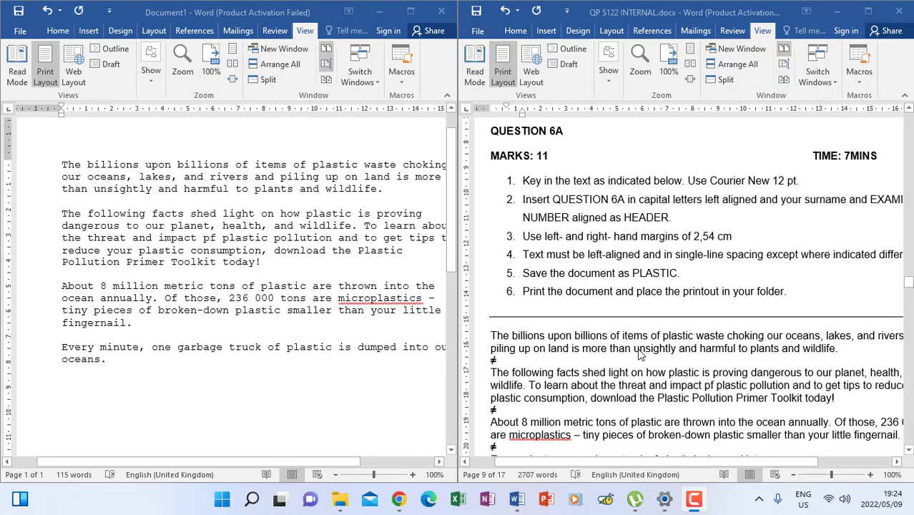
{"action": "left_click", "coordinate": [246, 122]}
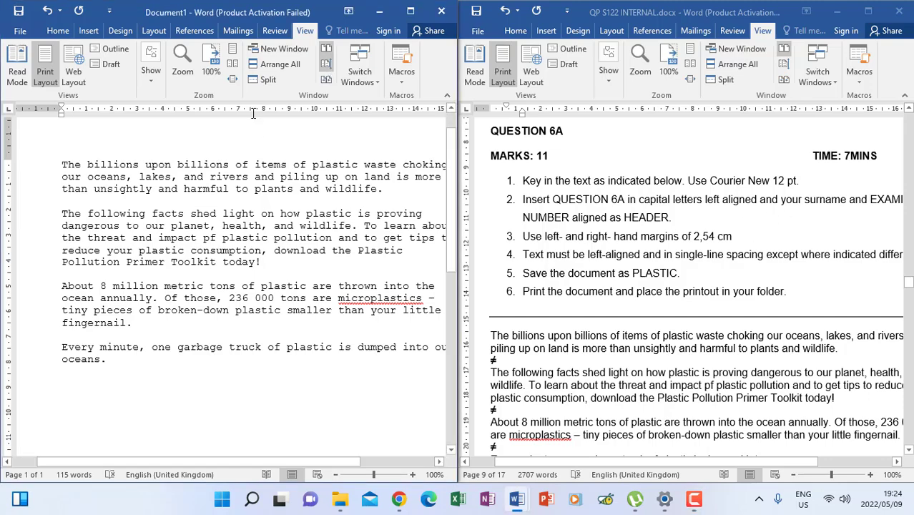
{"action": "left_click", "coordinate": [327, 66]}
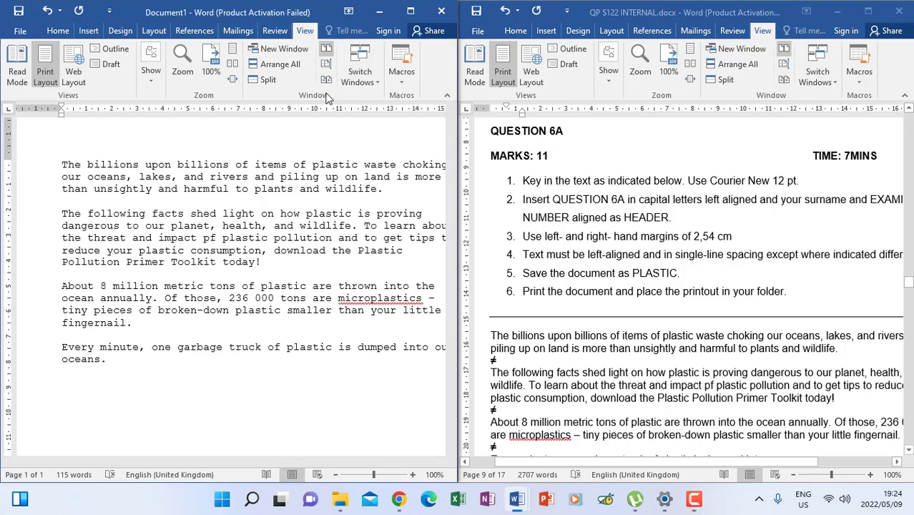
{"action": "scroll", "coordinate": [787, 265], "scroll_direction": "down", "scroll_amount": 2}
{"action": "scroll", "coordinate": [787, 264], "scroll_direction": "down", "scroll_amount": 2}
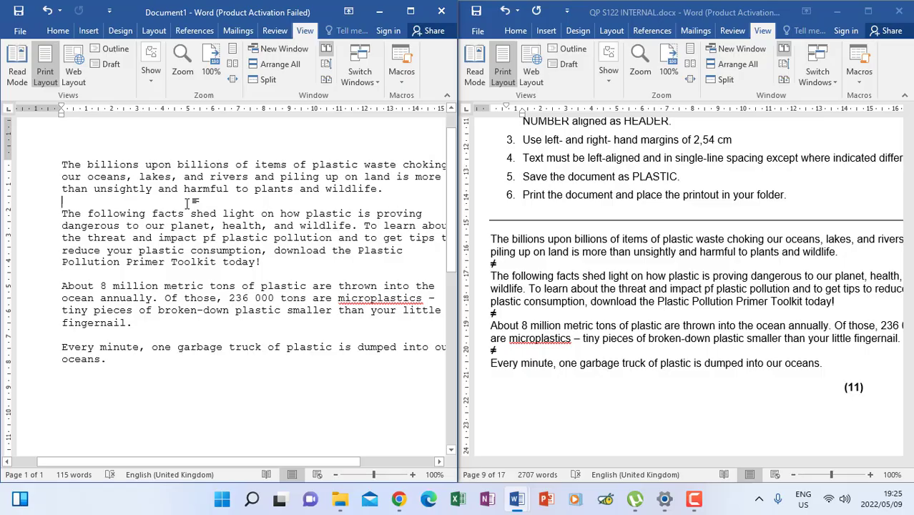
Recheck the exam instructions, then select all of Document1's plastic passage with Ctrl+A.
{"action": "scroll", "coordinate": [336, 318], "scroll_direction": "up", "scroll_amount": 1}
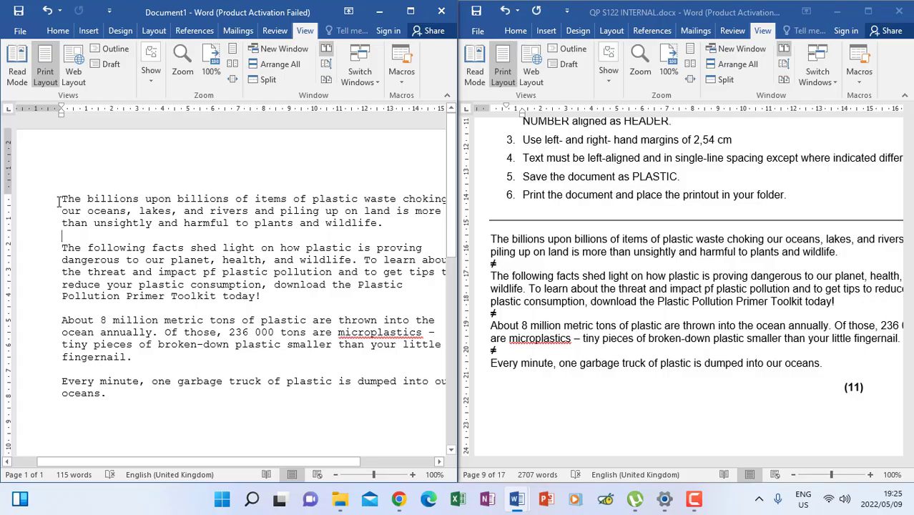
{"action": "left_click_drag", "start_coordinate": [58, 201], "coordinate": [382, 397]}
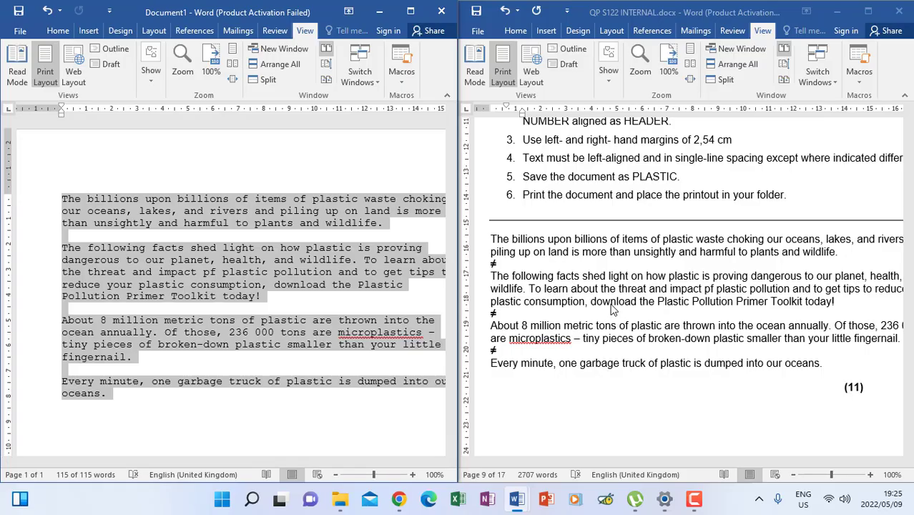
{"action": "left_click", "coordinate": [585, 306]}
{"action": "scroll", "coordinate": [526, 229], "scroll_direction": "up", "scroll_amount": 4}
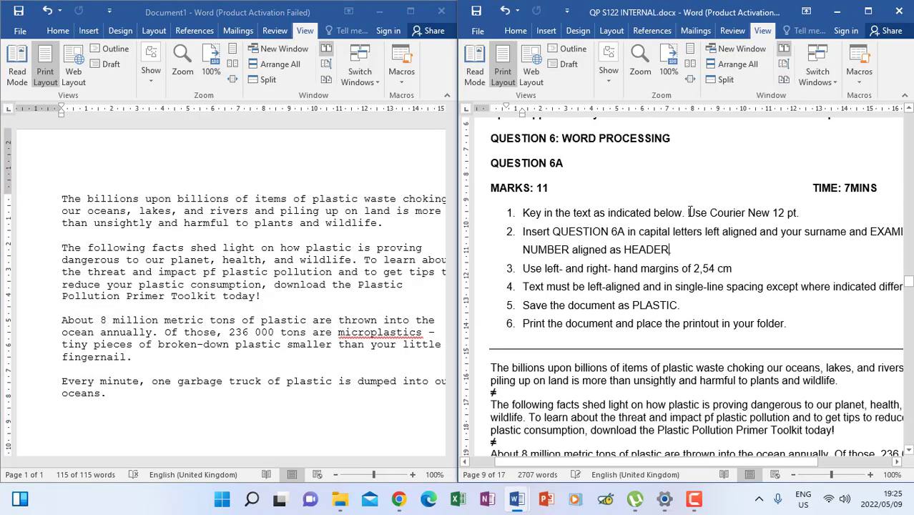
{"action": "left_click_drag", "start_coordinate": [636, 462], "coordinate": [653, 462]}
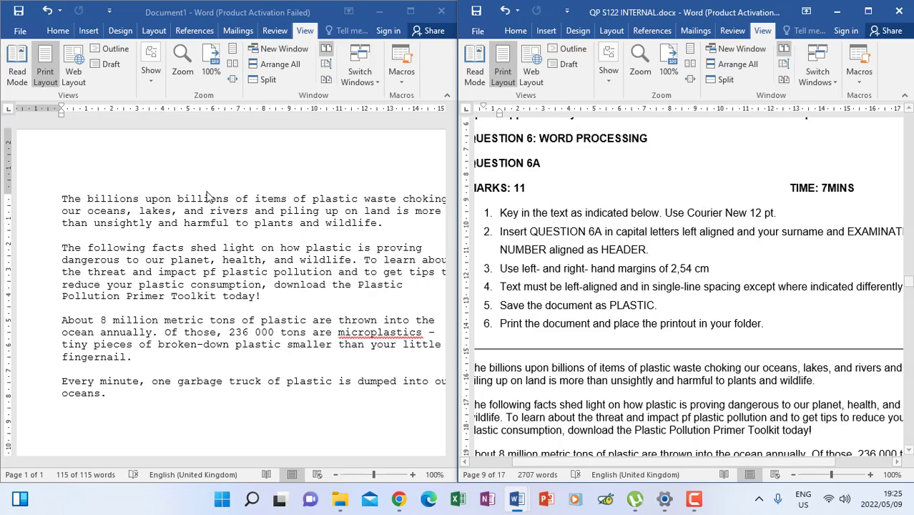
{"action": "left_click", "coordinate": [65, 204]}
{"action": "key", "text": "ctrl+a"}
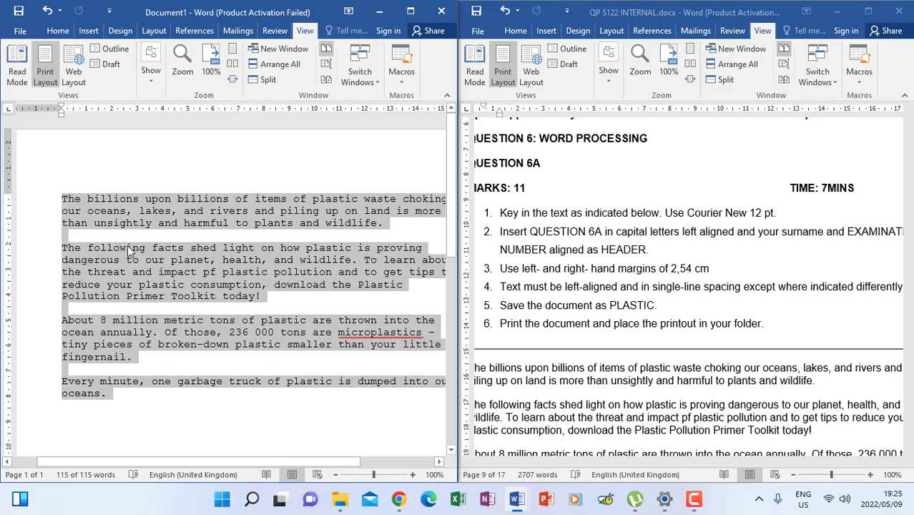
Format the selected passage in Courier New at 12 pt and reselect all text.
{"action": "left_click", "coordinate": [58, 30]}
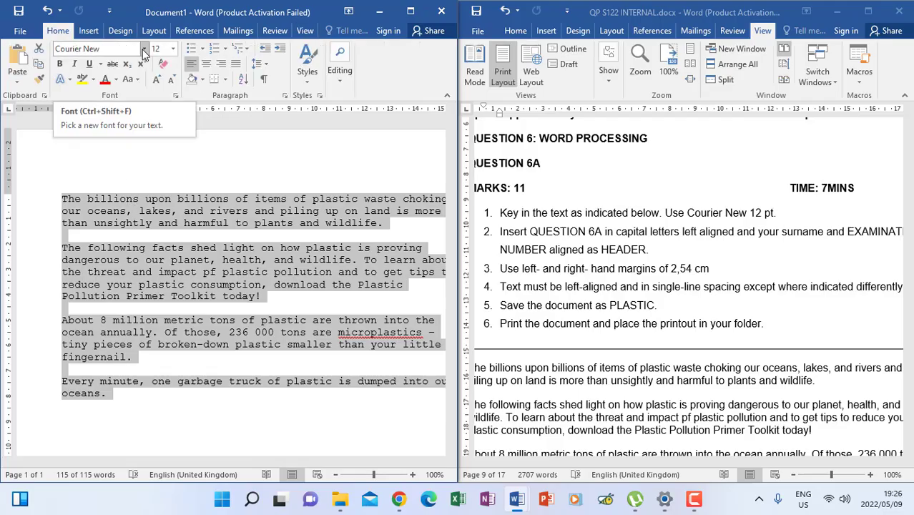
{"action": "left_click", "coordinate": [143, 49]}
{"action": "left_click", "coordinate": [93, 132]}
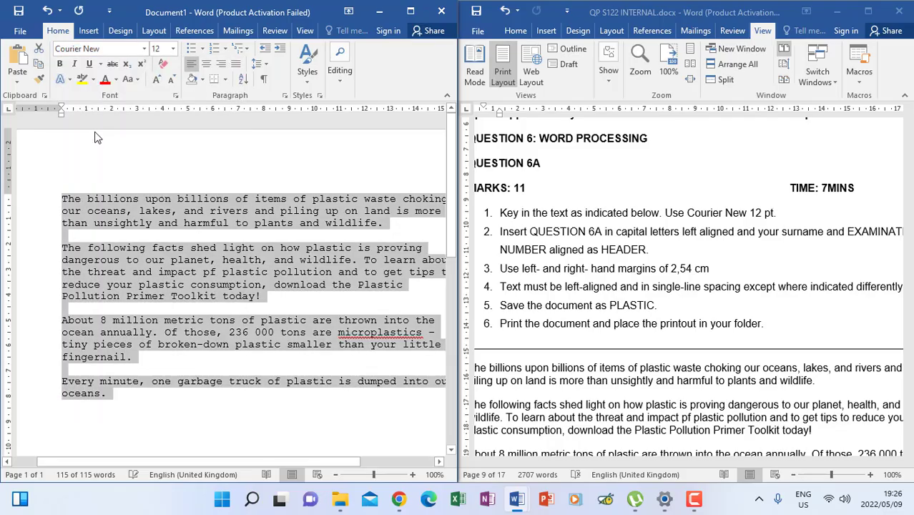
{"action": "left_click", "coordinate": [173, 55]}
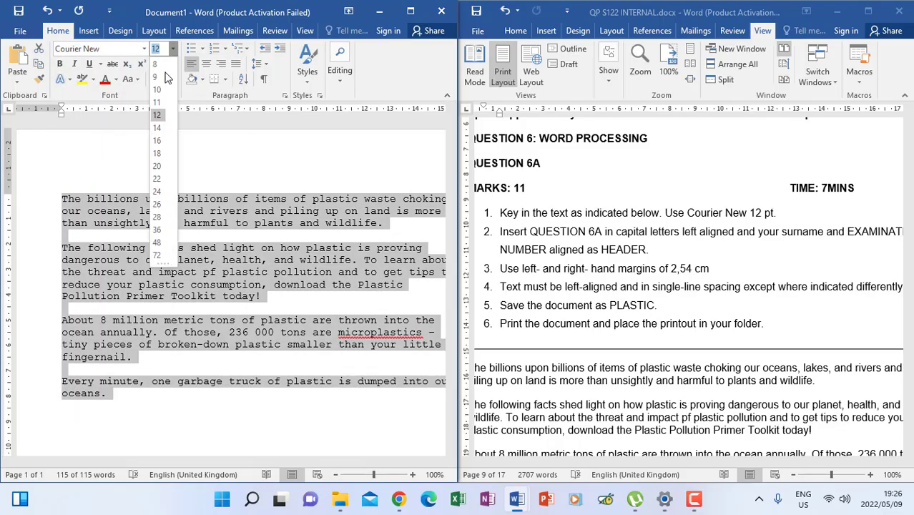
{"action": "left_click", "coordinate": [161, 122]}
{"action": "key", "text": "ctrl+a"}
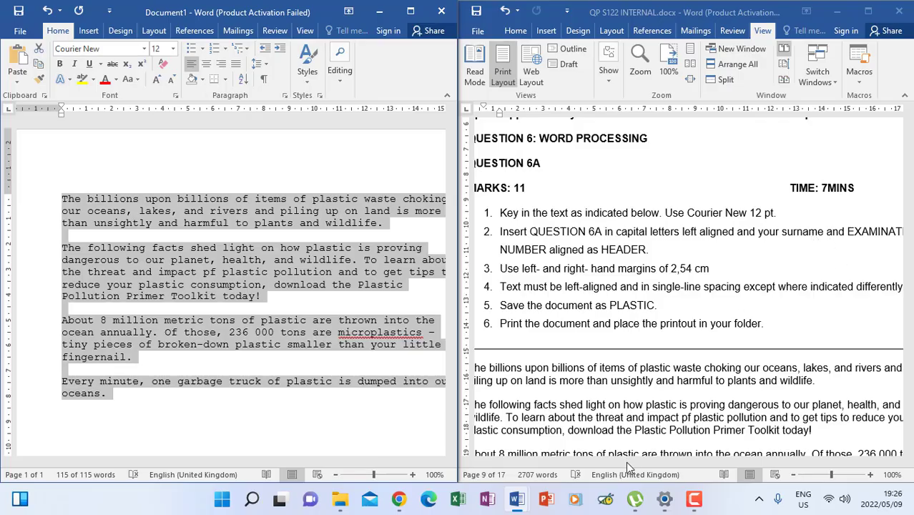
{"action": "scroll", "coordinate": [683, 452], "scroll_direction": "down", "scroll_amount": 1}
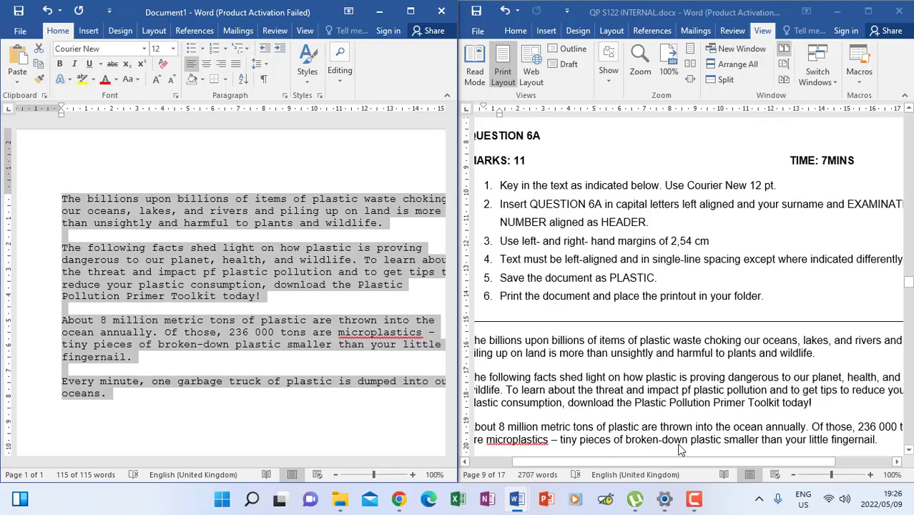
{"action": "left_click_drag", "start_coordinate": [669, 463], "coordinate": [760, 463]}
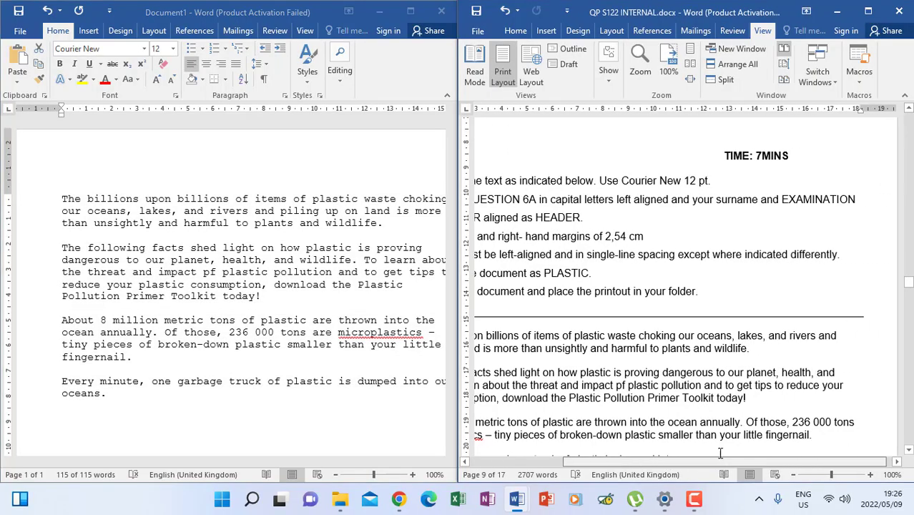
{"action": "left_click_drag", "start_coordinate": [775, 199], "coordinate": [834, 227]}
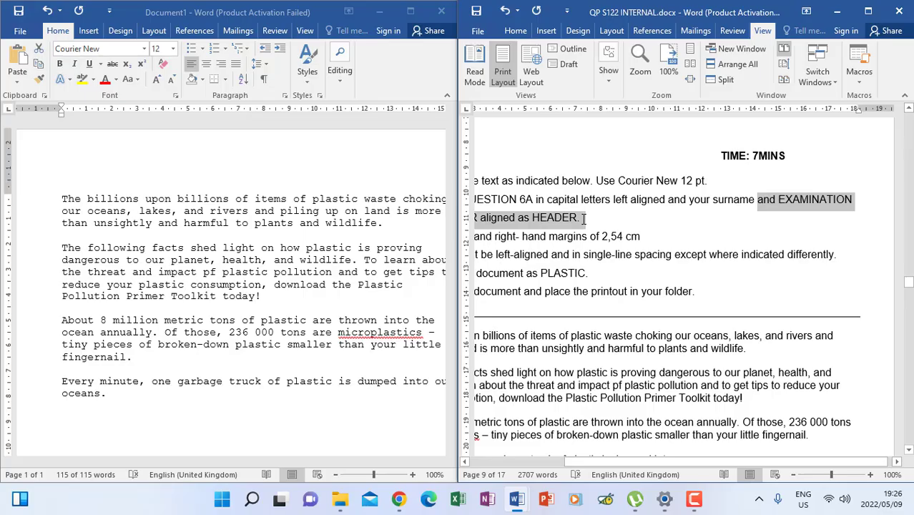
{"action": "left_click_drag", "start_coordinate": [678, 461], "coordinate": [575, 463]}
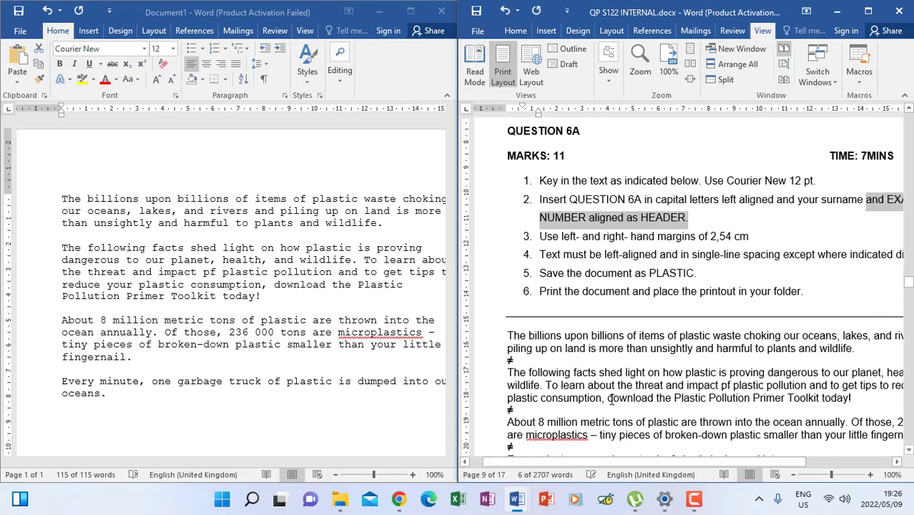
{"action": "left_click", "coordinate": [606, 226]}
{"action": "left_click", "coordinate": [199, 228]}
{"action": "key", "text": "ctrl+a"}
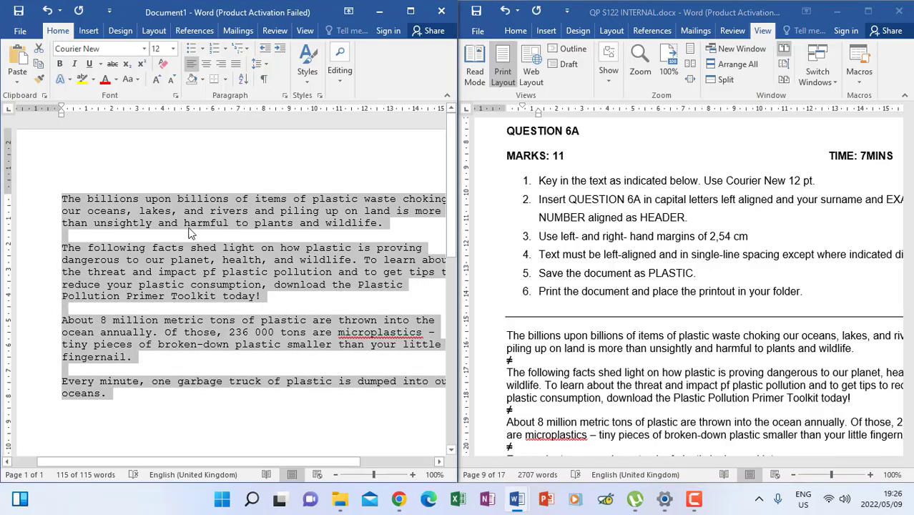
{"action": "left_click", "coordinate": [174, 224]}
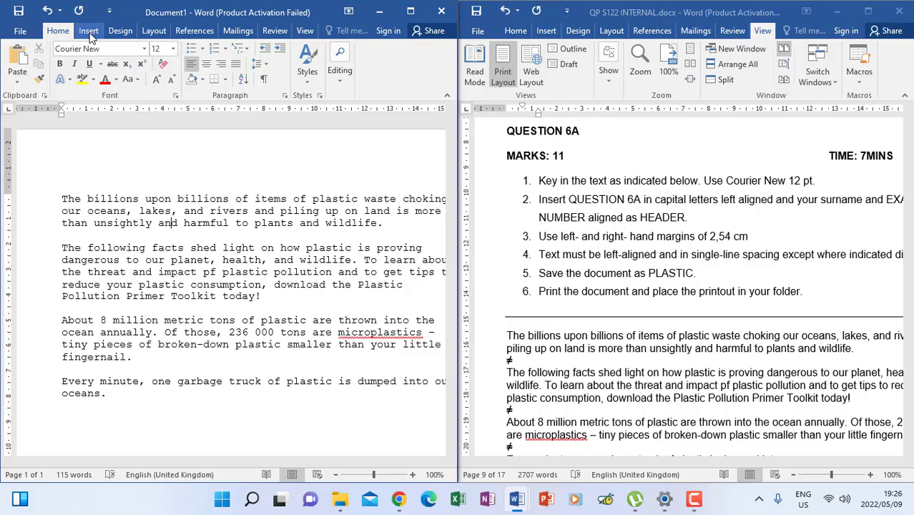
Maximize Document1 and insert a Blank (Three Columns) header.
{"action": "left_click", "coordinate": [411, 11]}
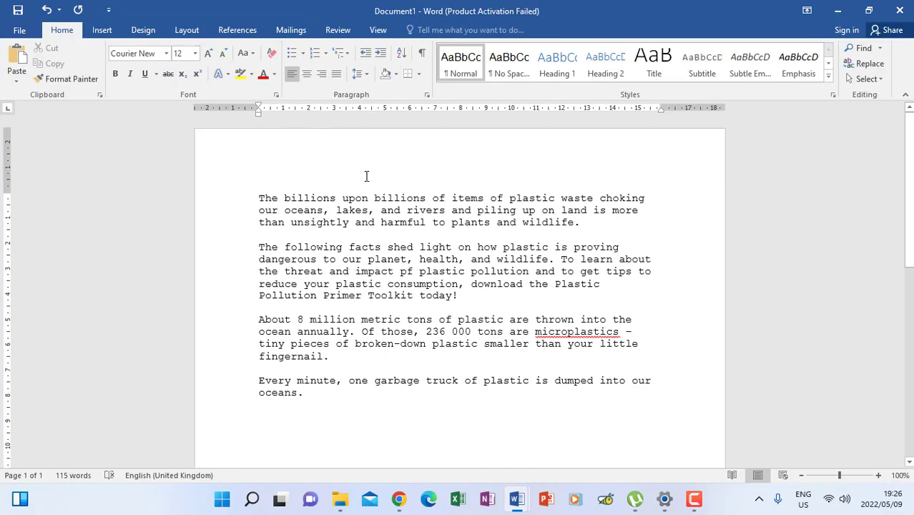
{"action": "left_click", "coordinate": [101, 30]}
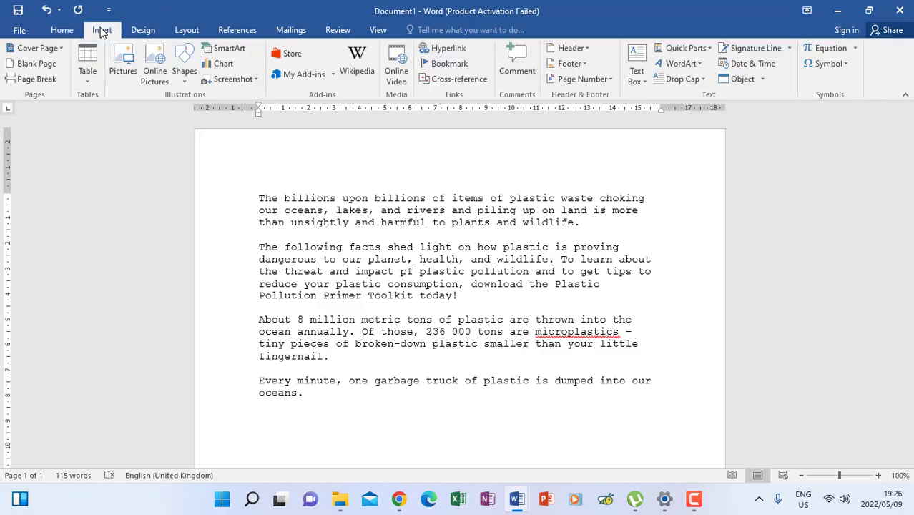
{"action": "left_click", "coordinate": [573, 50]}
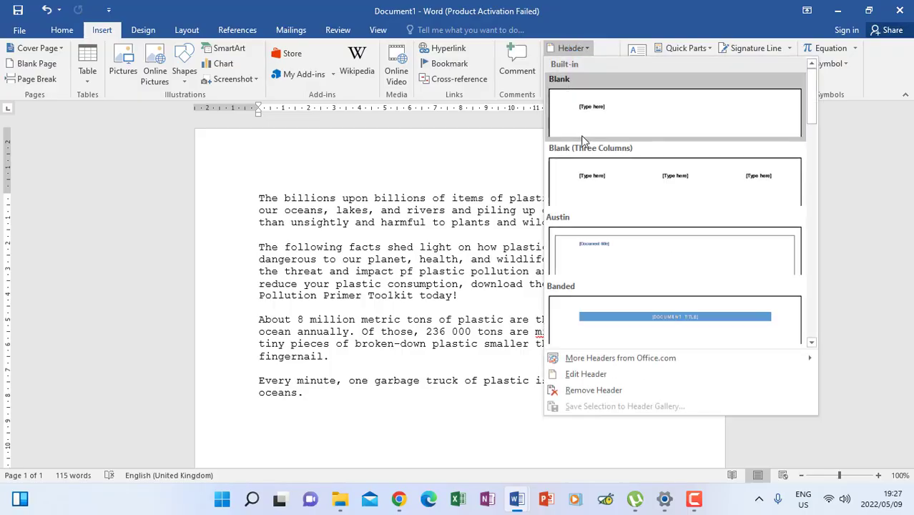
{"action": "left_click", "coordinate": [629, 191]}
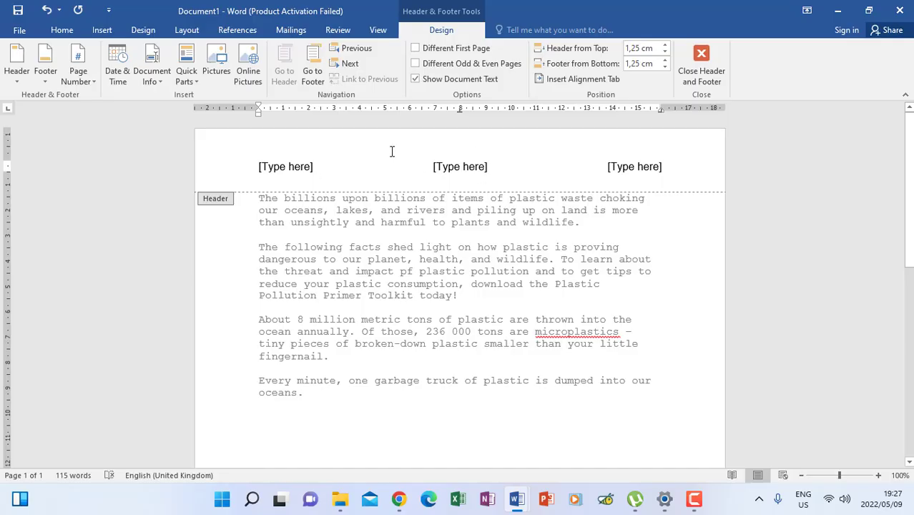
Enter QUESTION 6A on the left, the candidate's exam number on the right, and delete the middle placeholder.
{"action": "left_click", "coordinate": [275, 168]}
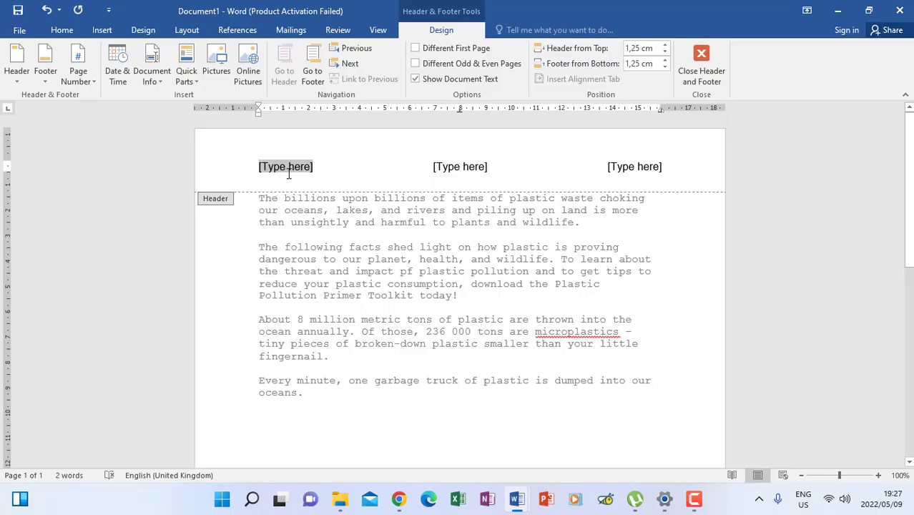
{"action": "type", "text": "QUESTION"}
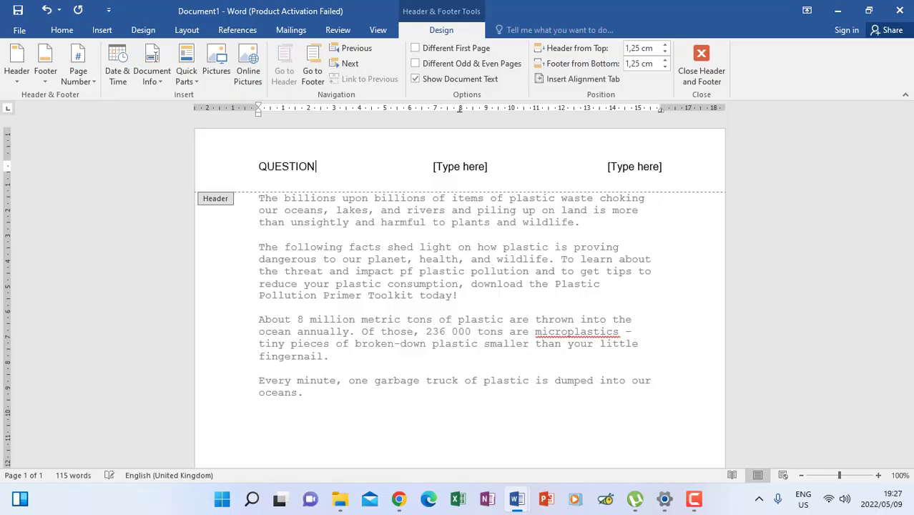
{"action": "type", "text": " 6A"}
{"action": "left_click", "coordinate": [640, 166]}
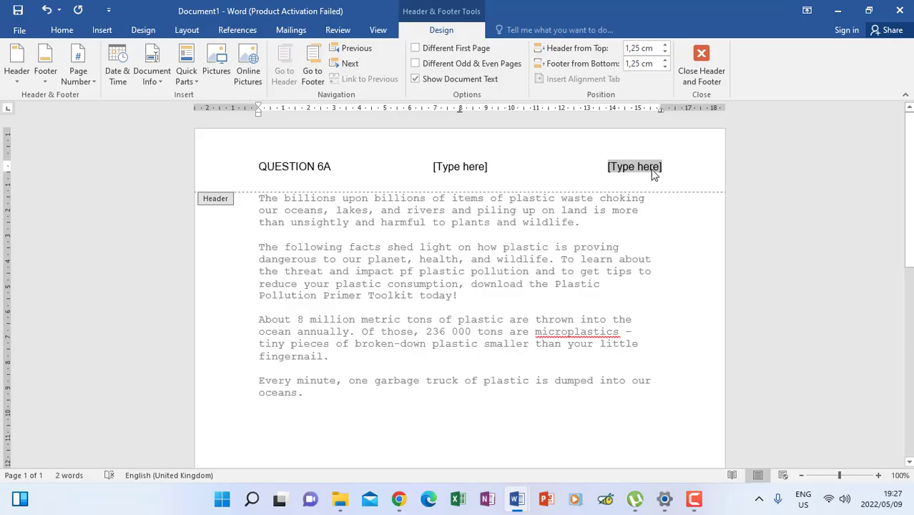
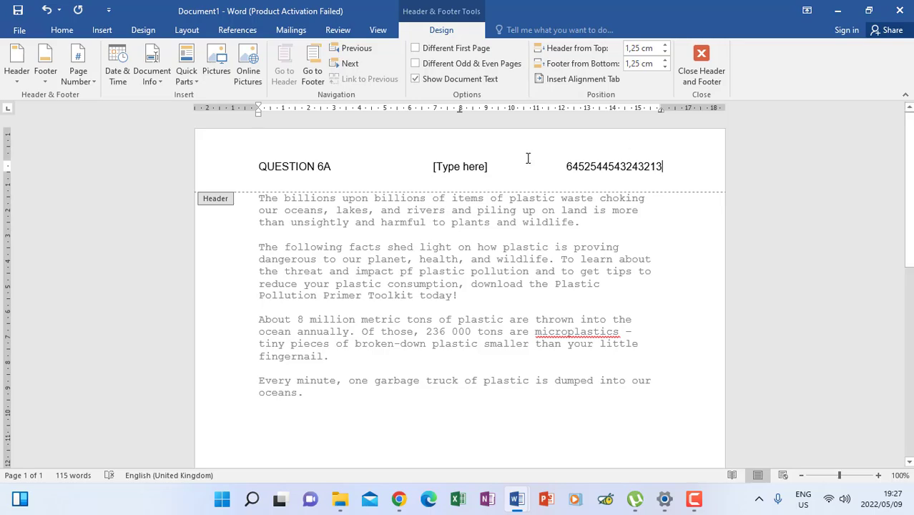
{"action": "left_click", "coordinate": [449, 168]}
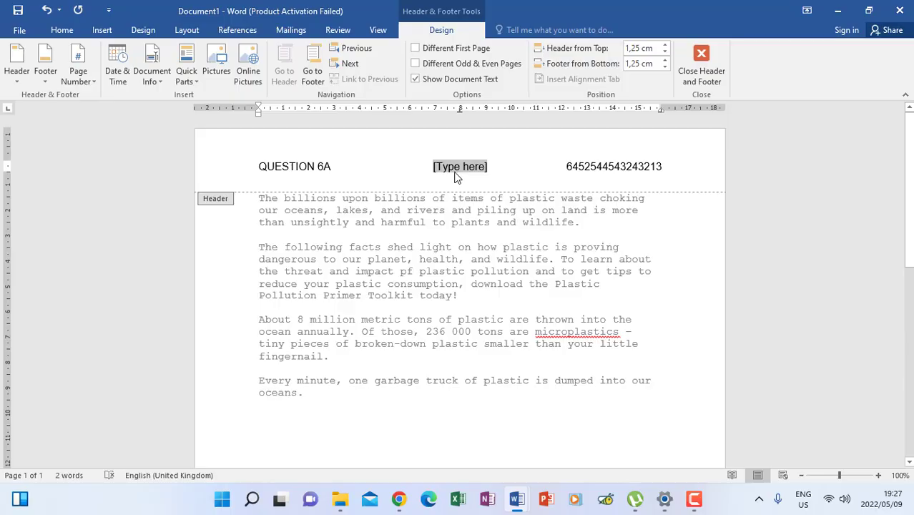
{"action": "key", "text": "Delete"}
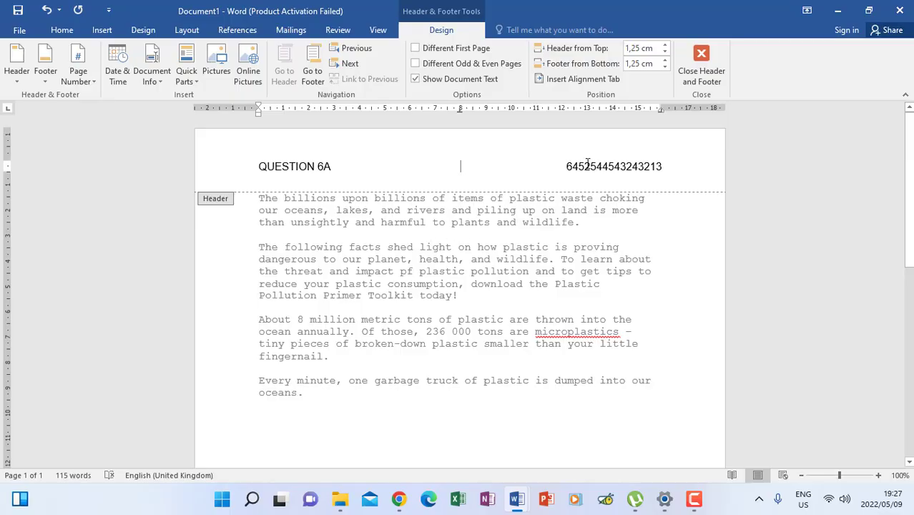
Close the header and view Document1 side by side with the exam paper.
{"action": "left_click", "coordinate": [693, 76]}
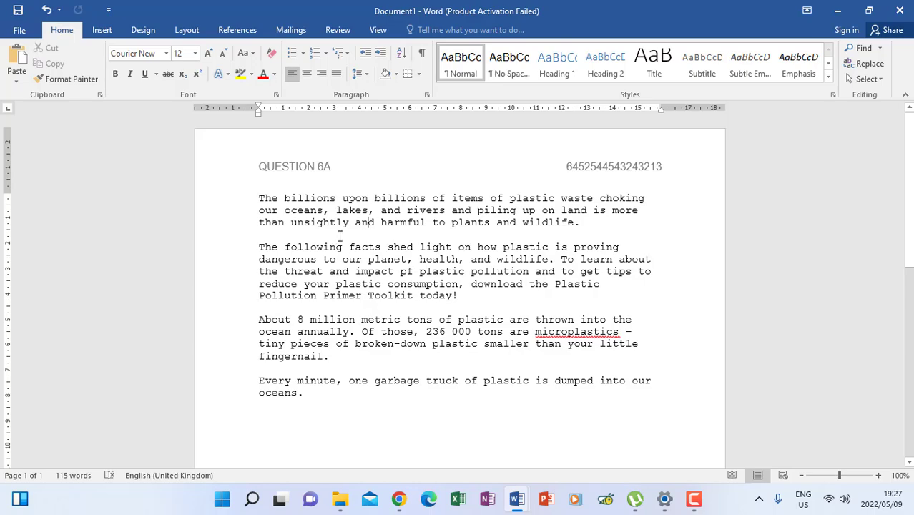
{"action": "left_click", "coordinate": [380, 30]}
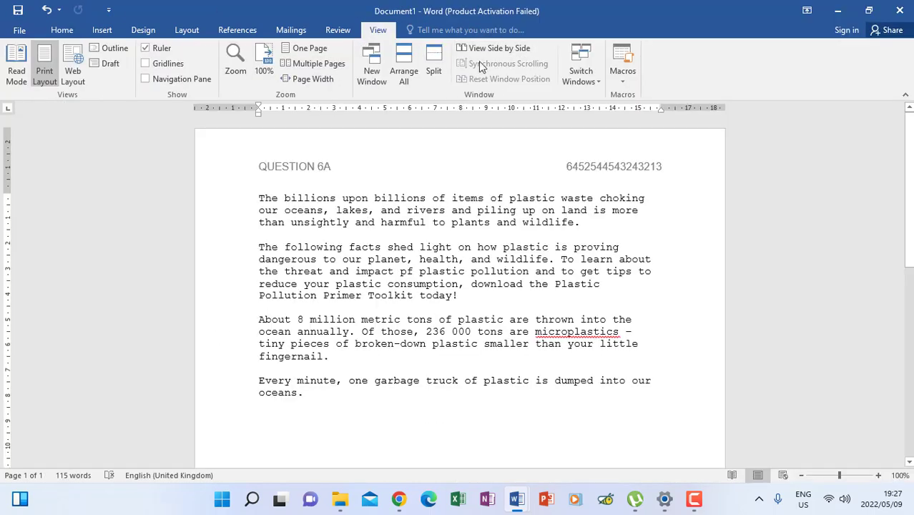
{"action": "left_click", "coordinate": [478, 48]}
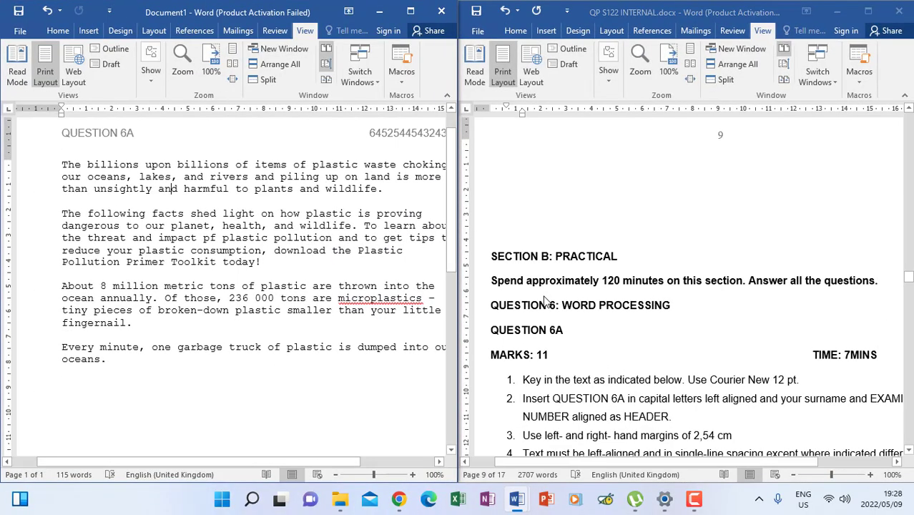
Scroll the exam paper to the Question 6A instructions, then return to Document1.
{"action": "left_click", "coordinate": [601, 299]}
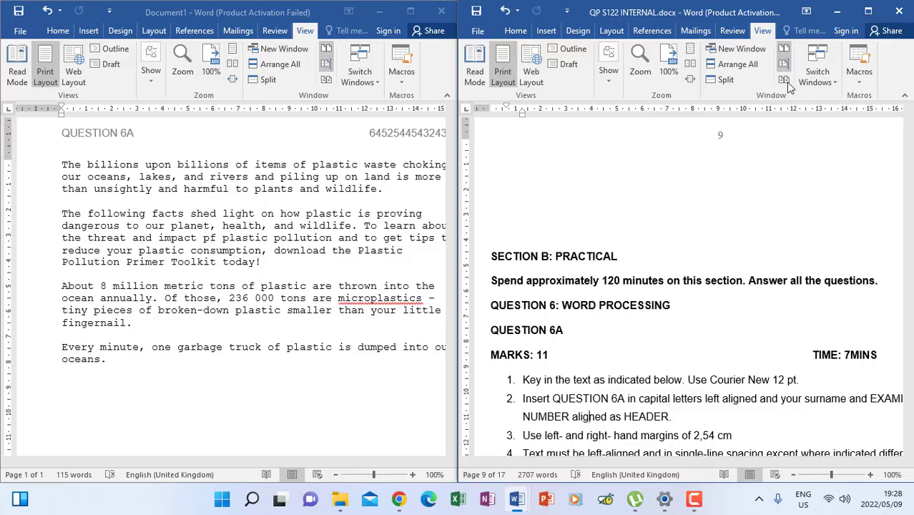
{"action": "left_click_drag", "start_coordinate": [909, 277], "coordinate": [910, 274]}
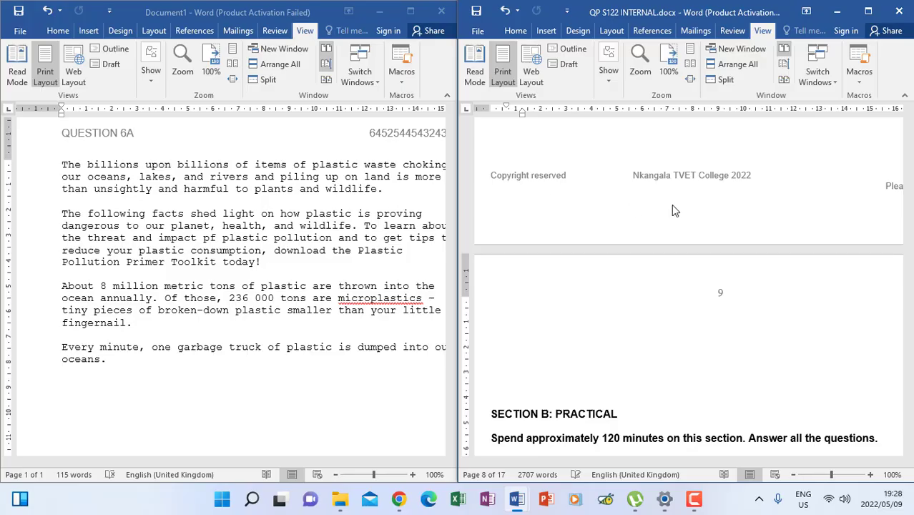
{"action": "left_click_drag", "start_coordinate": [909, 277], "coordinate": [908, 282]}
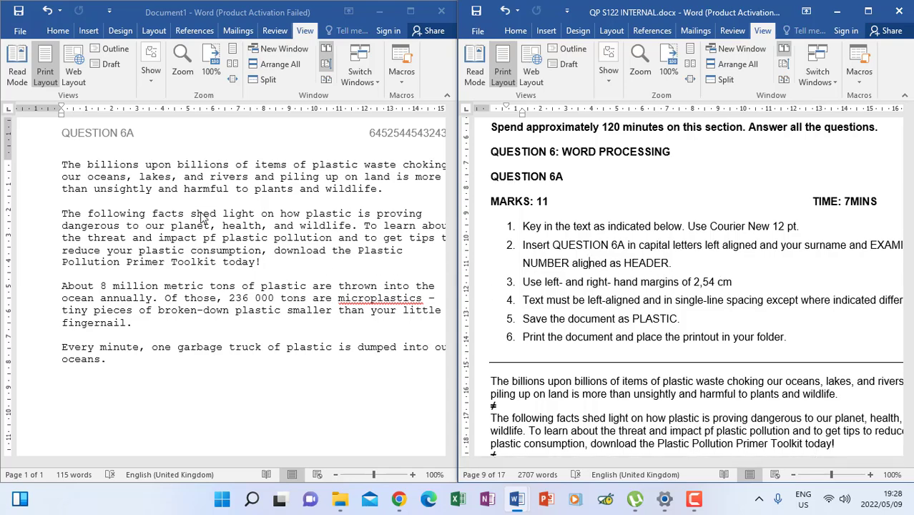
{"action": "left_click", "coordinate": [144, 205]}
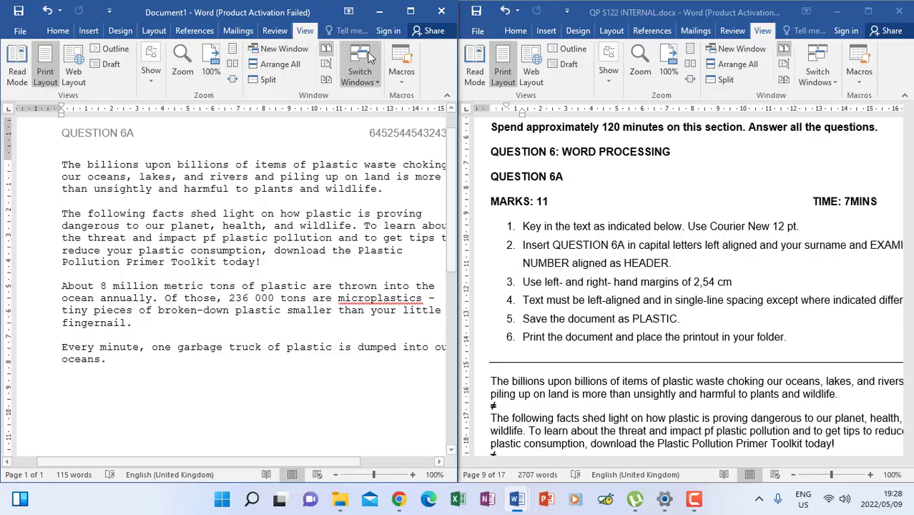
Maximize Document1, confirm Courier New 12, and verify 2,54 cm margins in Page Setup.
{"action": "left_click", "coordinate": [411, 11]}
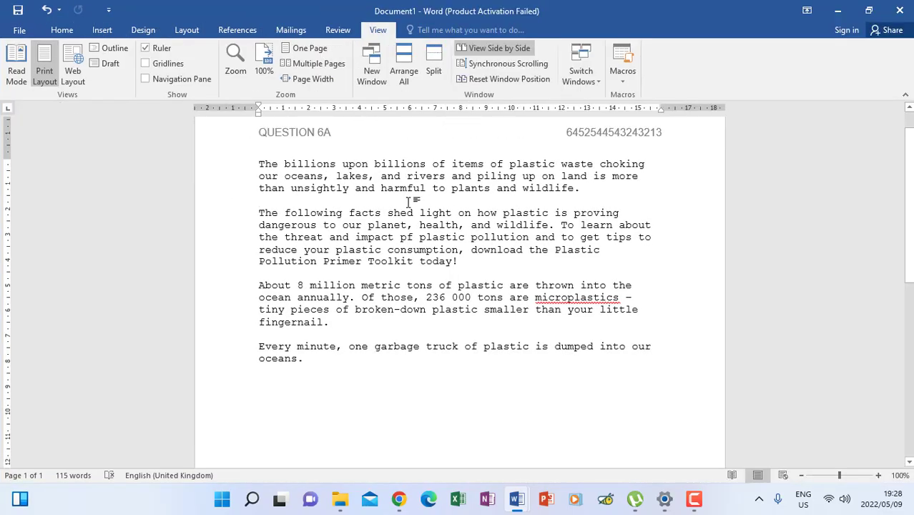
{"action": "left_click", "coordinate": [62, 30]}
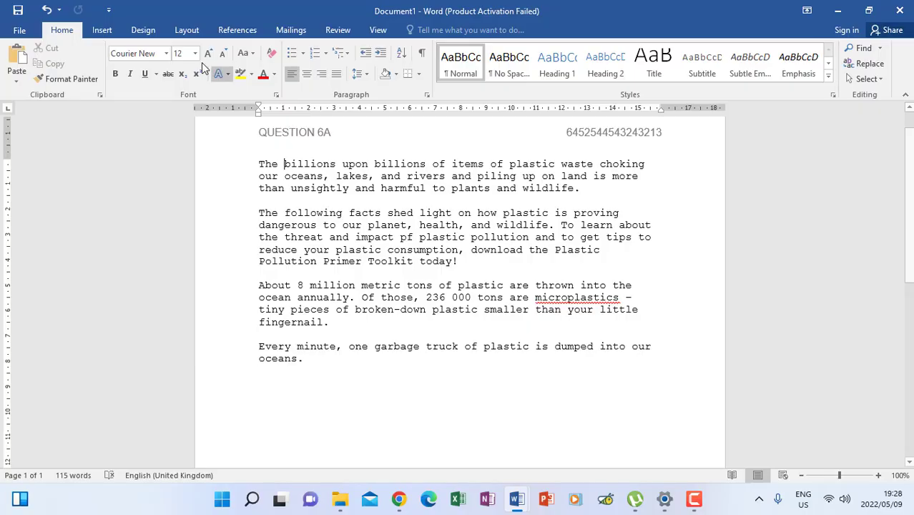
{"action": "left_click", "coordinate": [186, 31]}
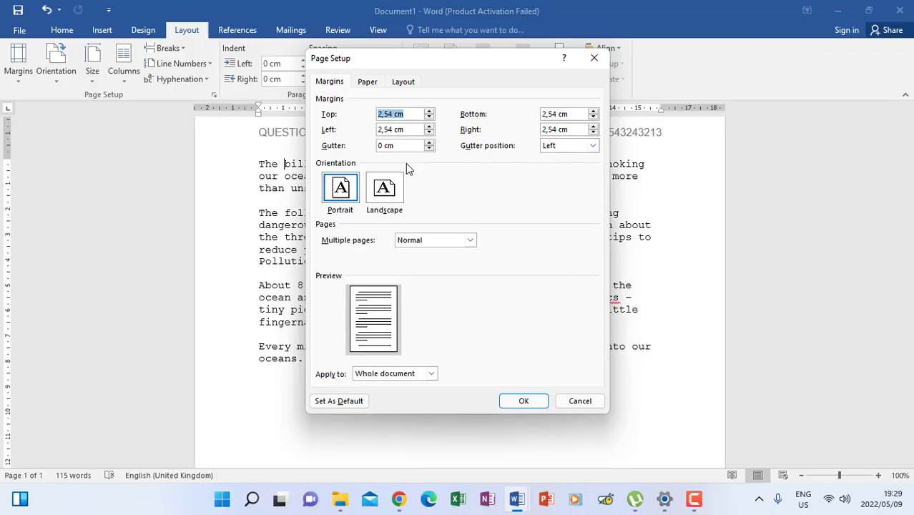
{"action": "left_click", "coordinate": [405, 131]}
{"action": "left_click", "coordinate": [524, 404]}
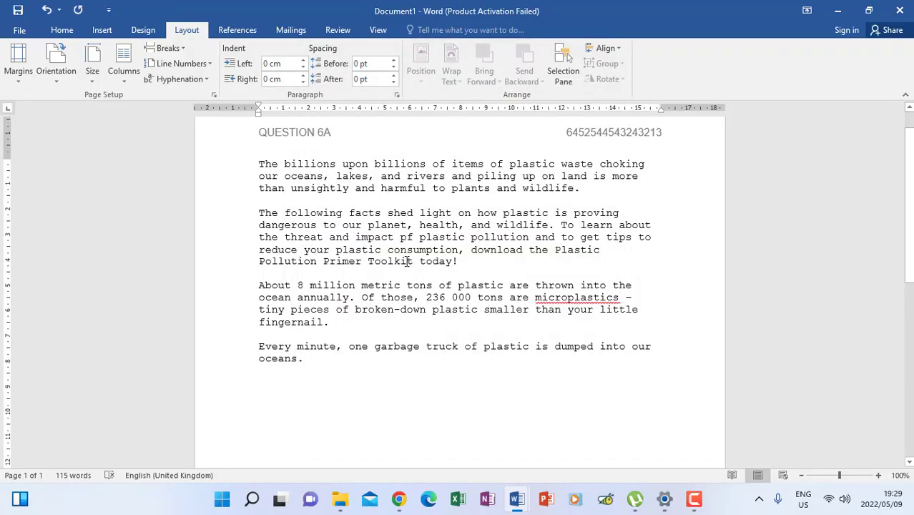
Toggle side-by-side viewing with the exam paper off and back on.
{"action": "left_click", "coordinate": [376, 29]}
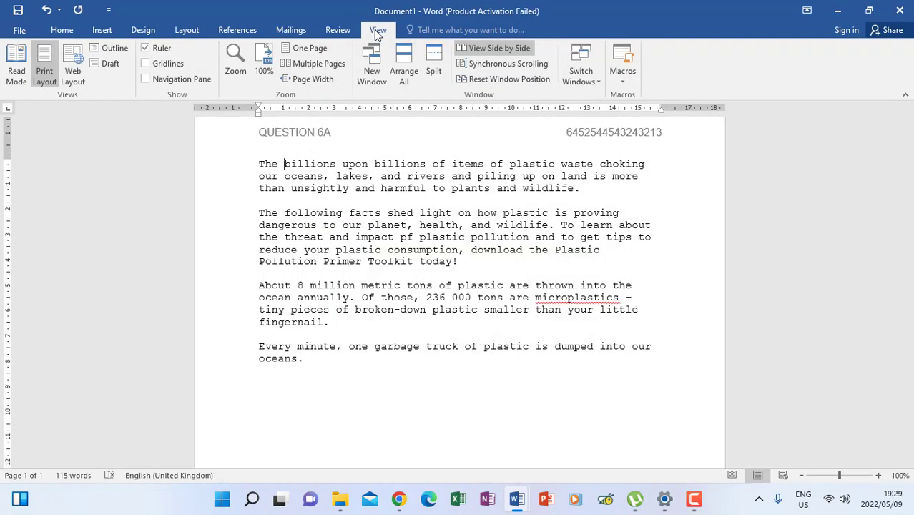
{"action": "left_click", "coordinate": [489, 53]}
{"action": "left_click", "coordinate": [491, 56]}
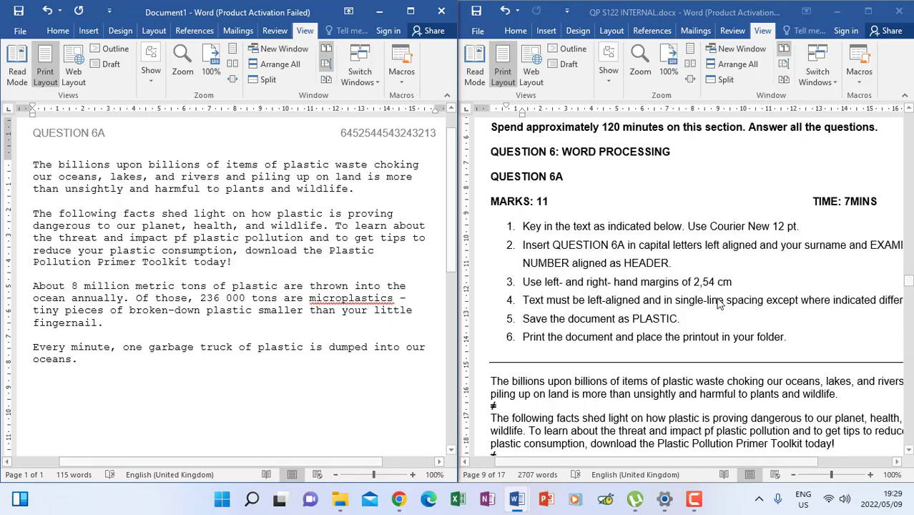
Highlight 'single-line spacing' in instruction 4 of the exam paper, then maximize Document1.
{"action": "left_click", "coordinate": [676, 300]}
{"action": "left_click_drag", "start_coordinate": [676, 299], "coordinate": [759, 301]}
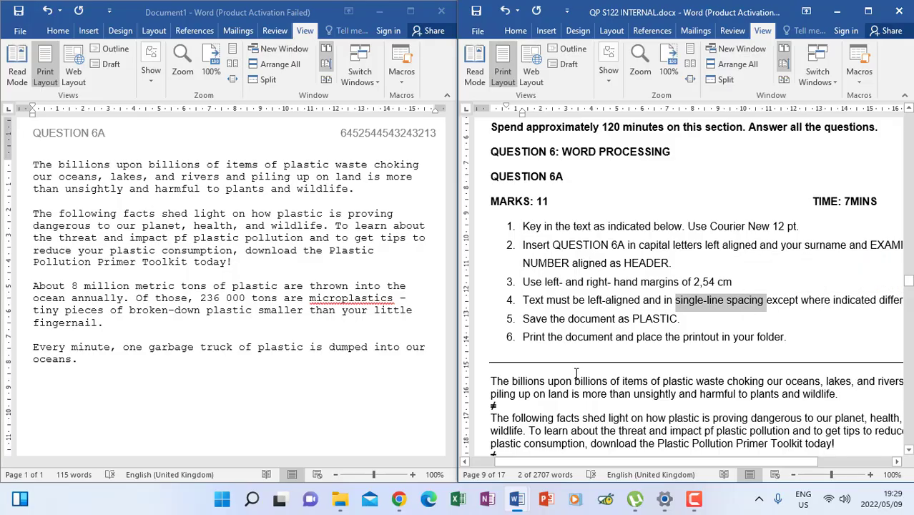
{"action": "left_click", "coordinate": [193, 245]}
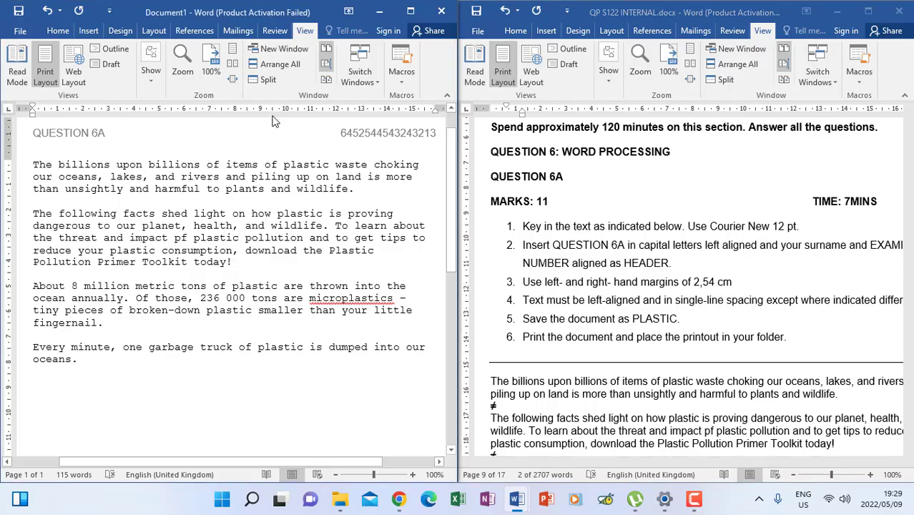
{"action": "left_click", "coordinate": [411, 10]}
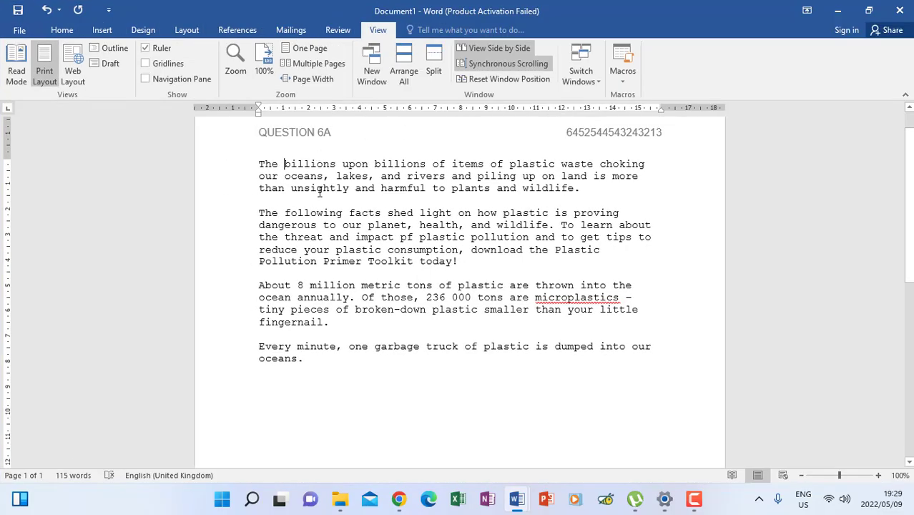
Select the second paragraph from 'The following facts' through 'today!'.
{"action": "left_click_drag", "start_coordinate": [258, 164], "coordinate": [372, 186]}
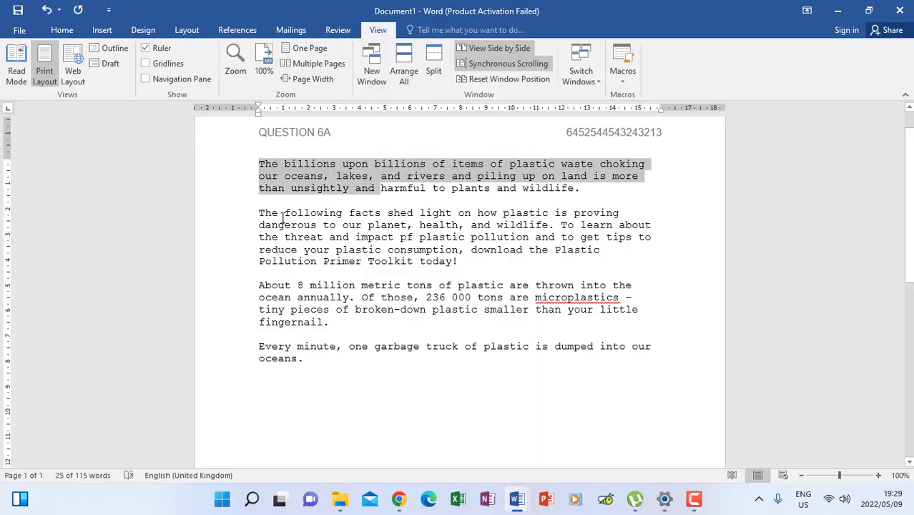
{"action": "left_click_drag", "start_coordinate": [257, 214], "coordinate": [461, 256]}
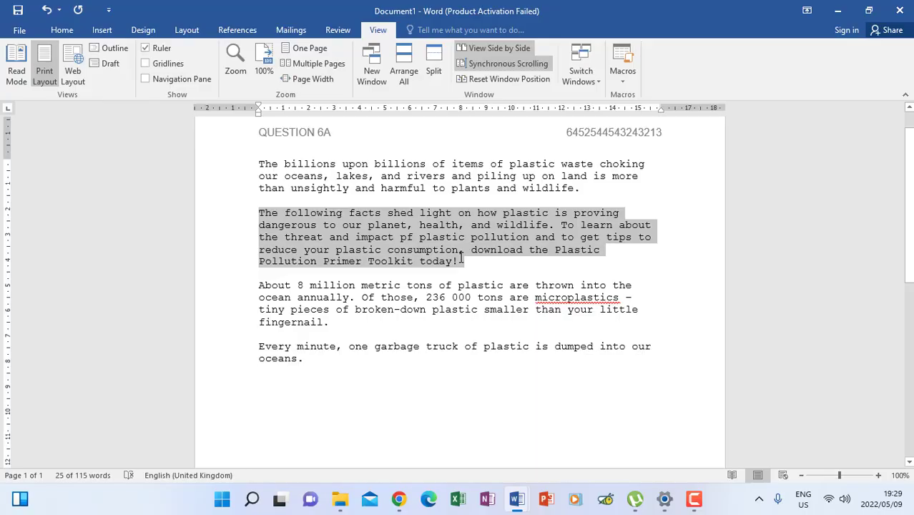
{"action": "left_click_drag", "start_coordinate": [461, 262], "coordinate": [461, 262]}
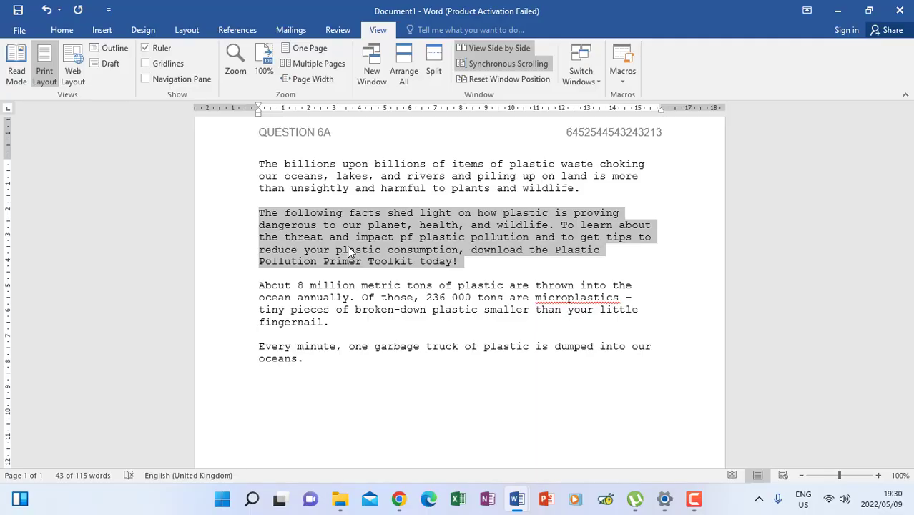
Set the second paragraph's line spacing to Double in the Paragraph dialog.
{"action": "left_click", "coordinate": [64, 32]}
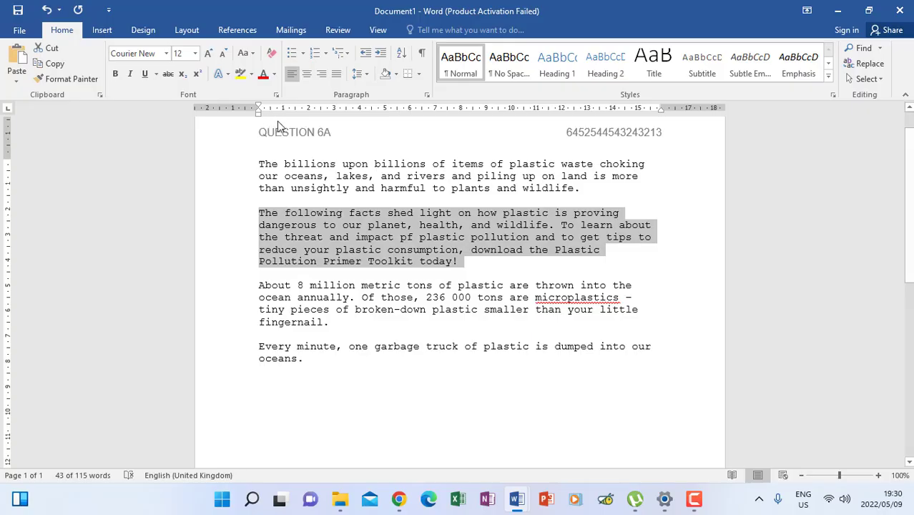
{"action": "left_click", "coordinate": [427, 96]}
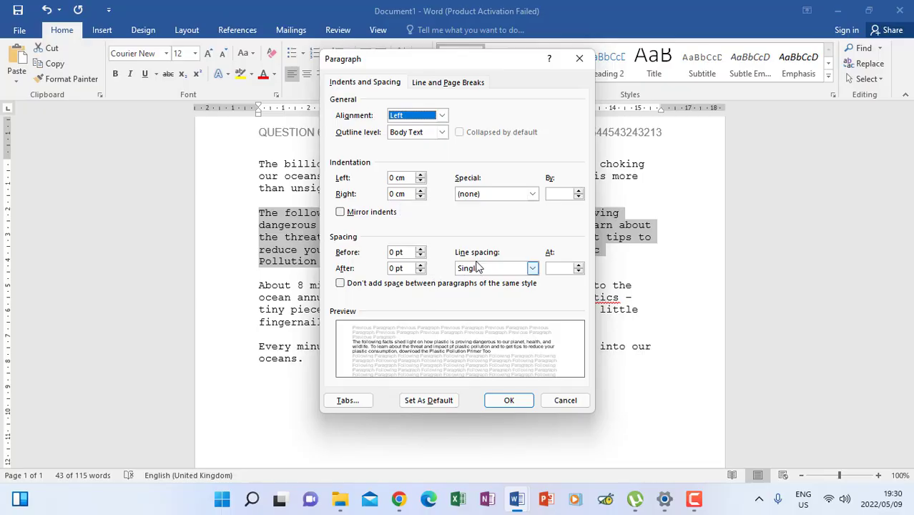
{"action": "left_click", "coordinate": [533, 268]}
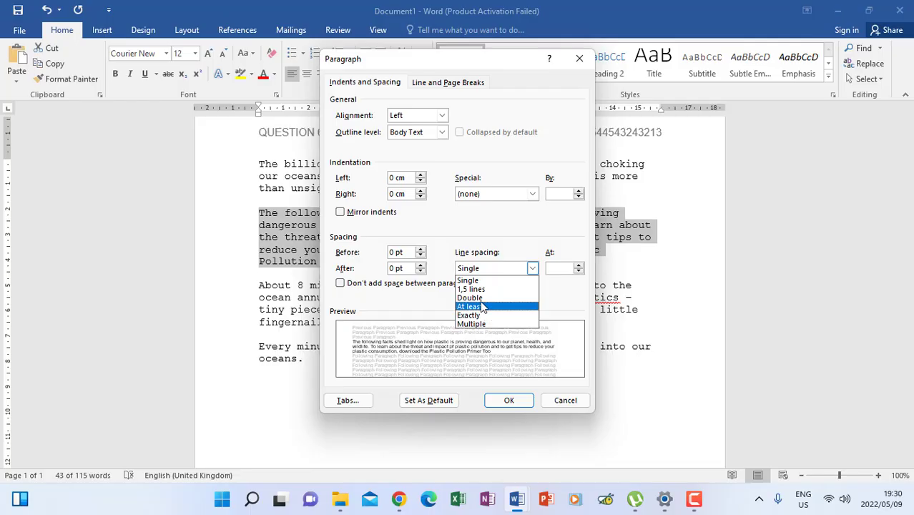
{"action": "left_click", "coordinate": [478, 297]}
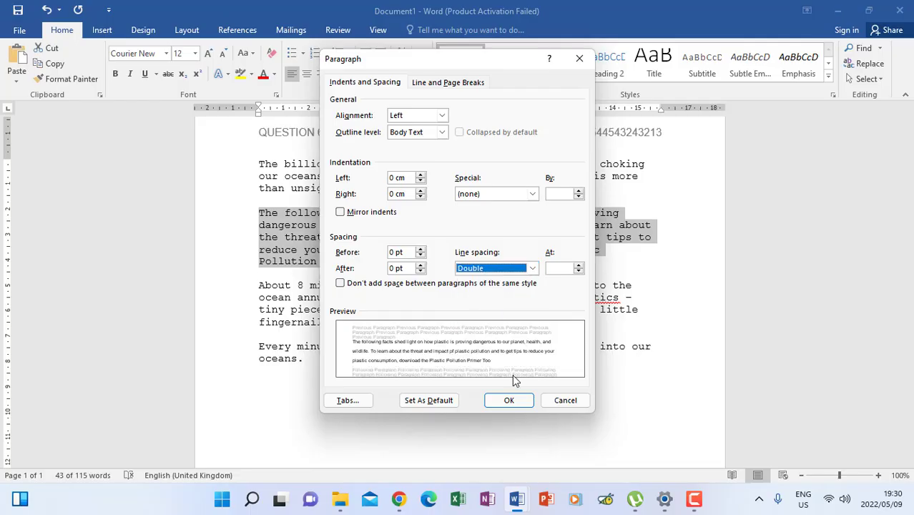
{"action": "left_click", "coordinate": [509, 399]}
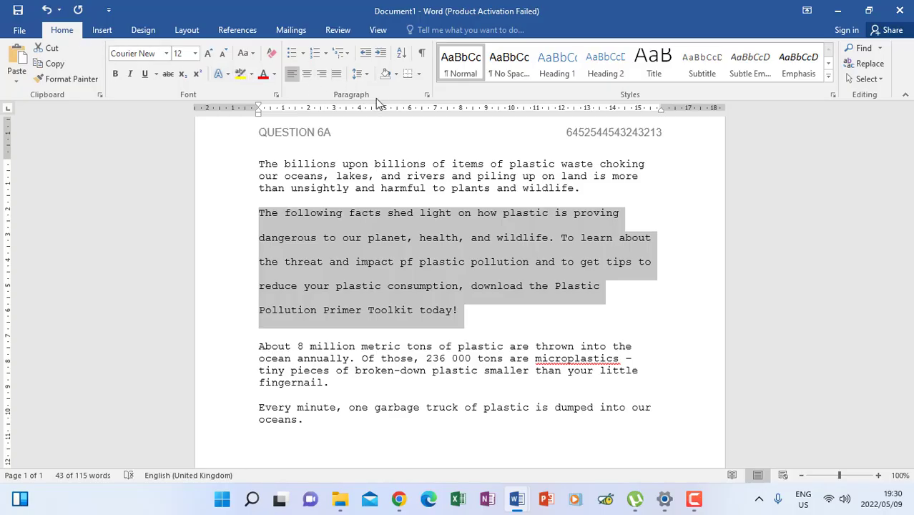
Change the second paragraph's line spacing back to Single.
{"action": "left_click", "coordinate": [427, 96]}
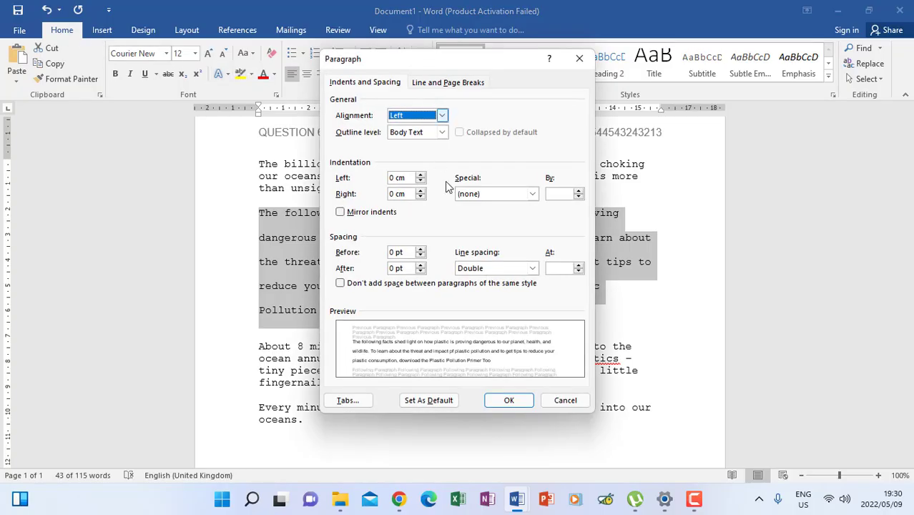
{"action": "left_click", "coordinate": [533, 268]}
{"action": "left_click", "coordinate": [499, 281]}
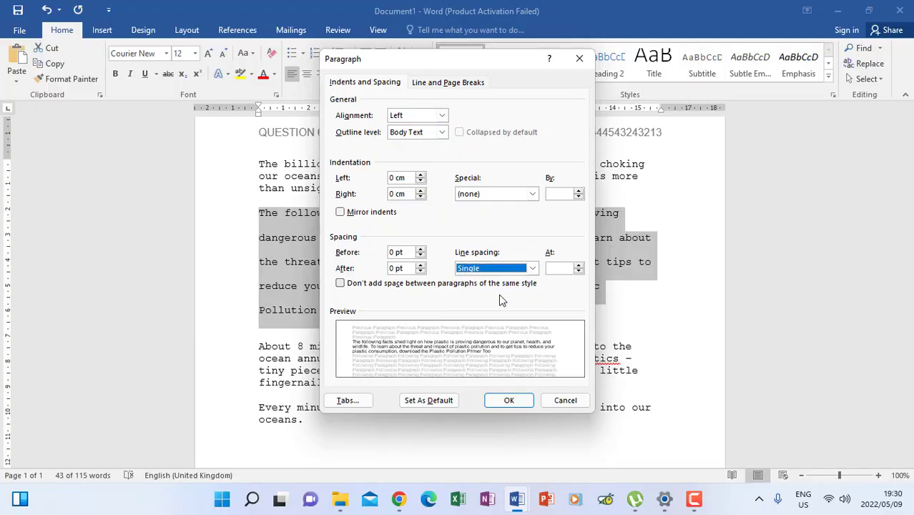
{"action": "left_click", "coordinate": [511, 401]}
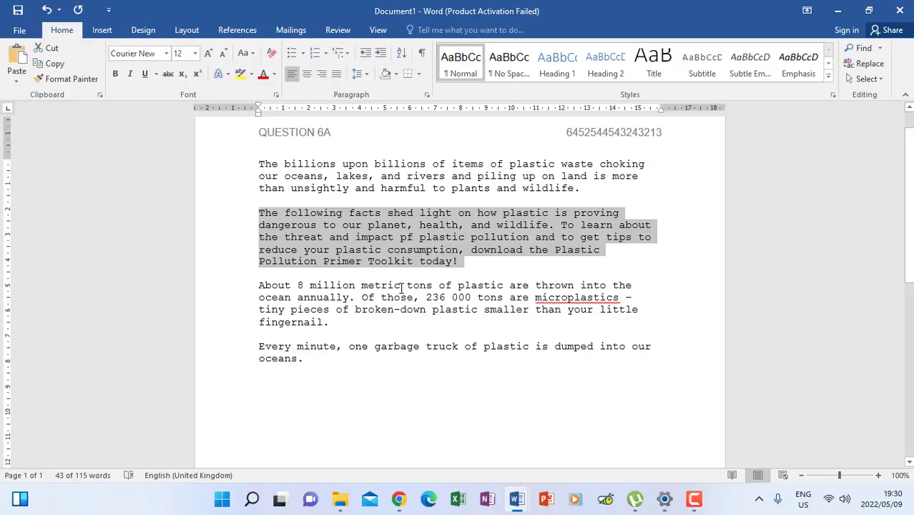
Deselect the paragraph, compare Document1 side by side with the question paper, then maximize Document1.
{"action": "left_click", "coordinate": [470, 271]}
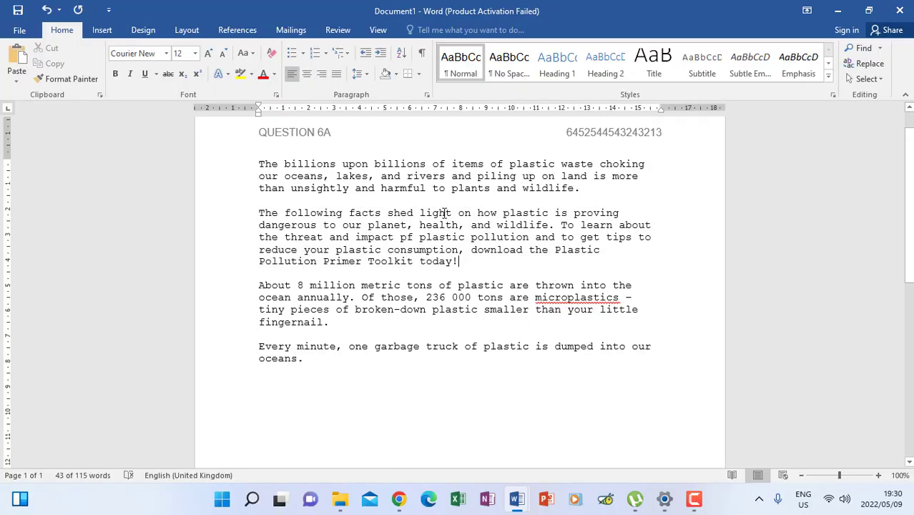
{"action": "left_click", "coordinate": [378, 29]}
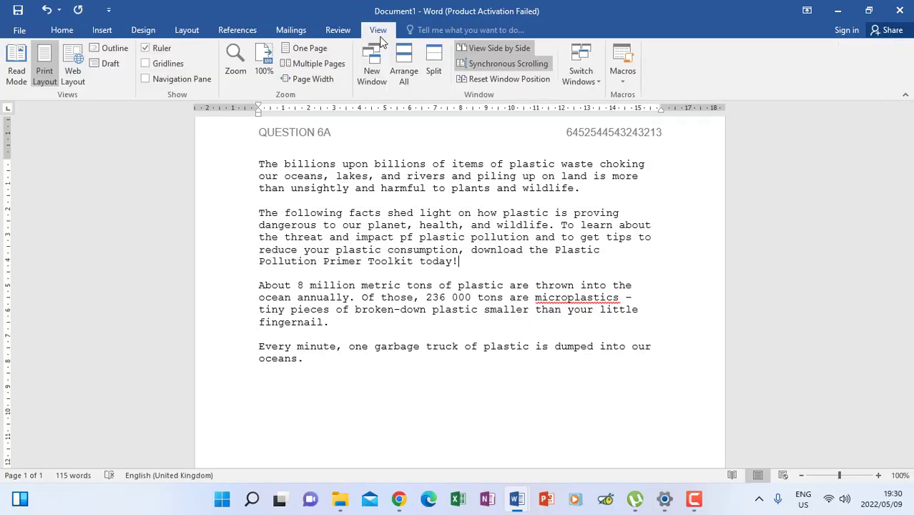
{"action": "left_click", "coordinate": [467, 55]}
{"action": "left_click", "coordinate": [480, 53]}
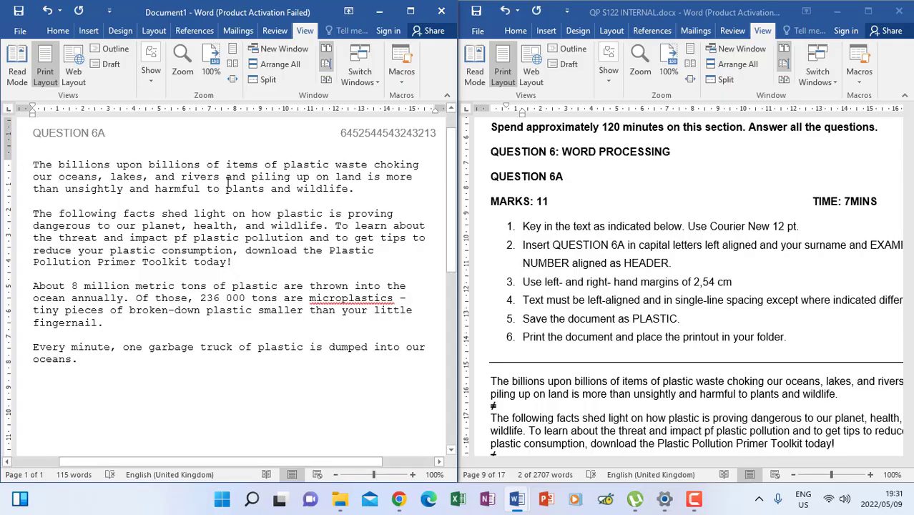
{"action": "left_click", "coordinate": [410, 11]}
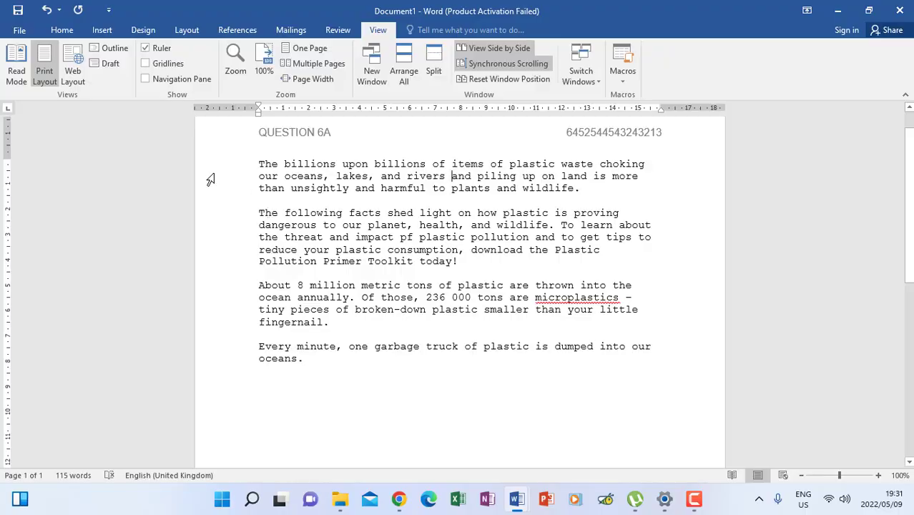
Save a copy named PLASTIC.docx in the recent N4 - QP 2021 NOV folder.
{"action": "left_click", "coordinate": [18, 32]}
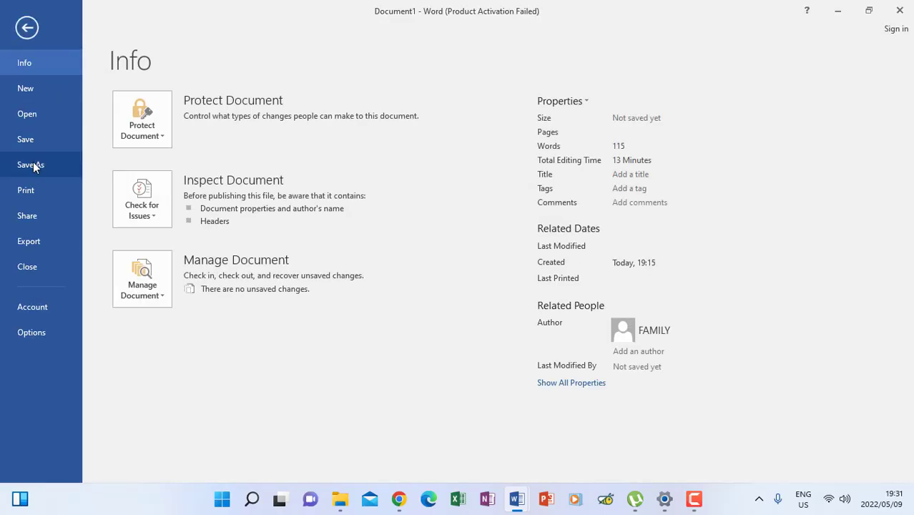
{"action": "left_click", "coordinate": [32, 165]}
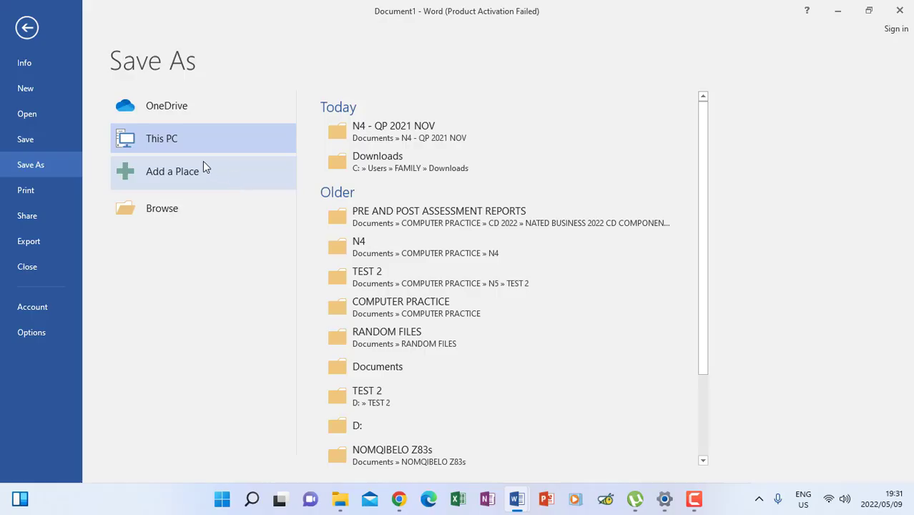
{"action": "left_click", "coordinate": [375, 138]}
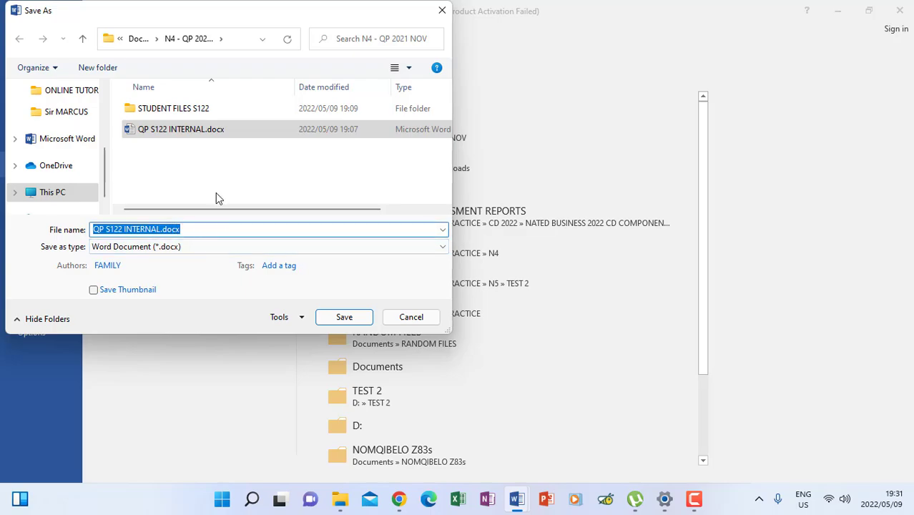
{"action": "type", "text": "PLASTIC"}
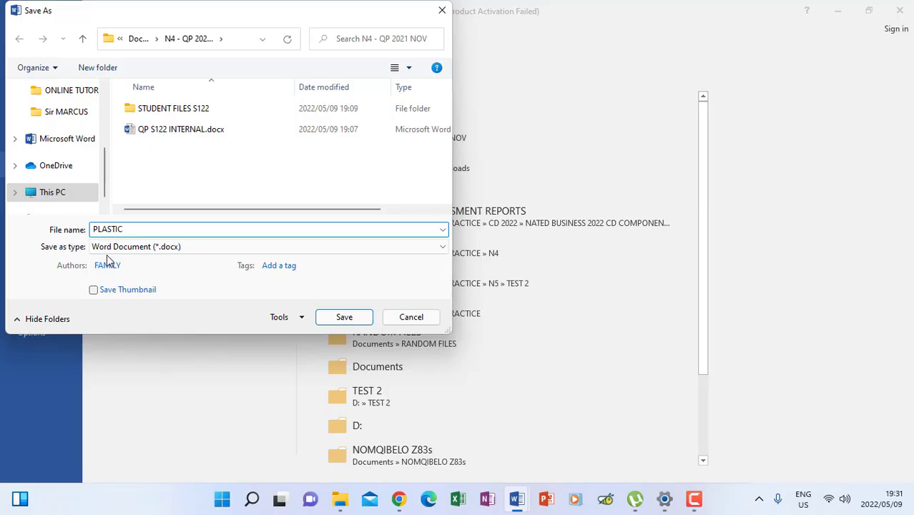
{"action": "left_click", "coordinate": [344, 316]}
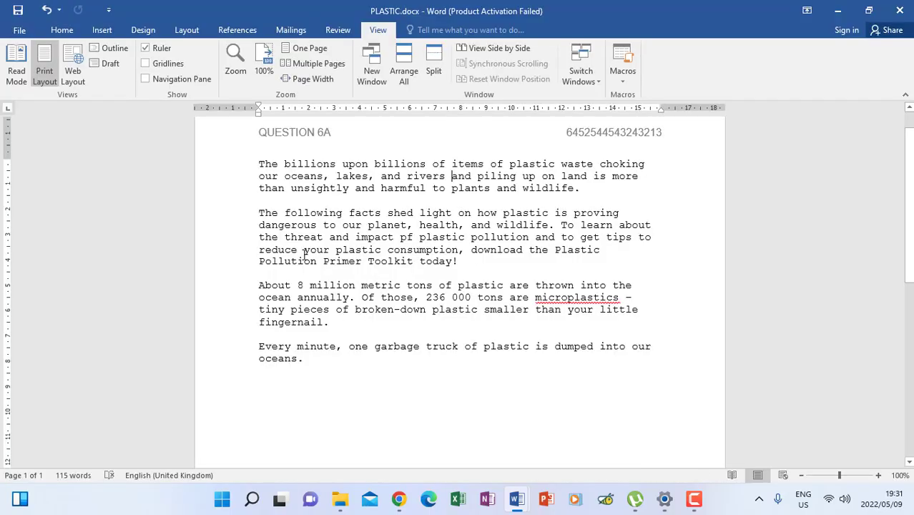
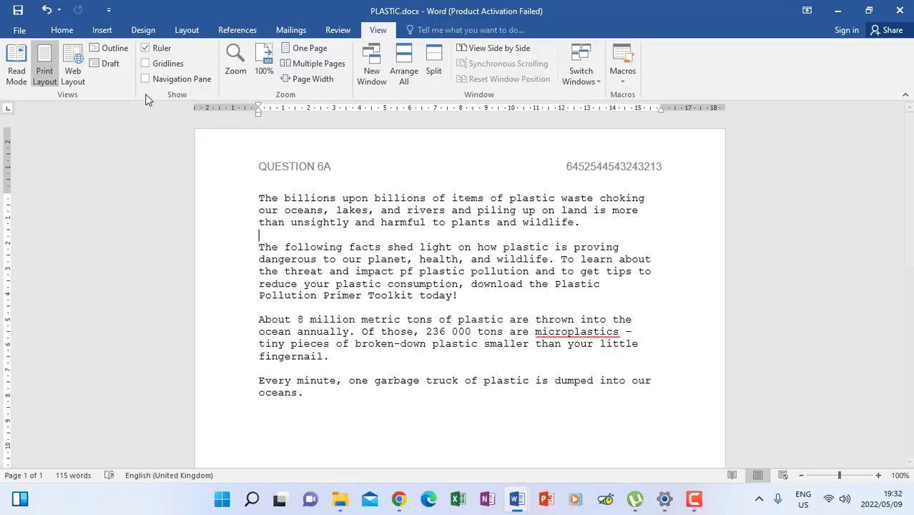
Show paragraph marks and view PLASTIC.docx side by side with QP S122 INTERNAL.docx.
{"action": "left_click", "coordinate": [71, 33]}
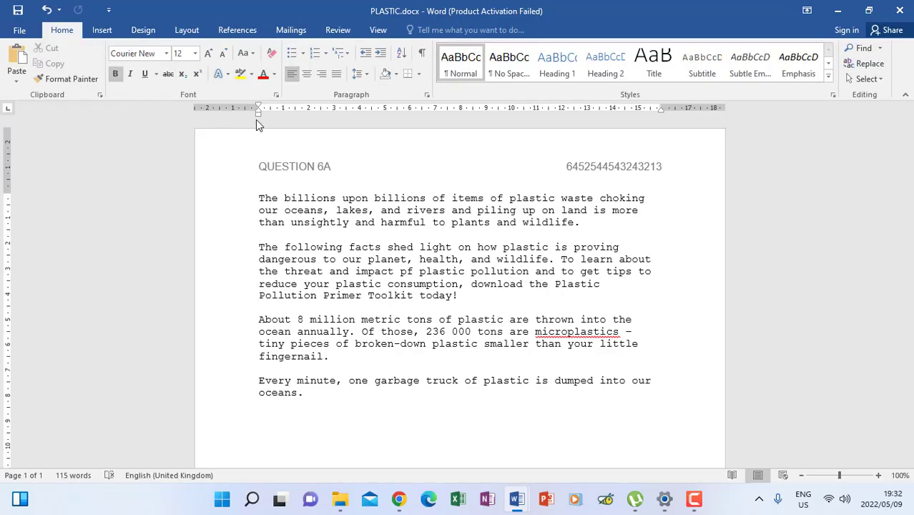
{"action": "left_click", "coordinate": [423, 55]}
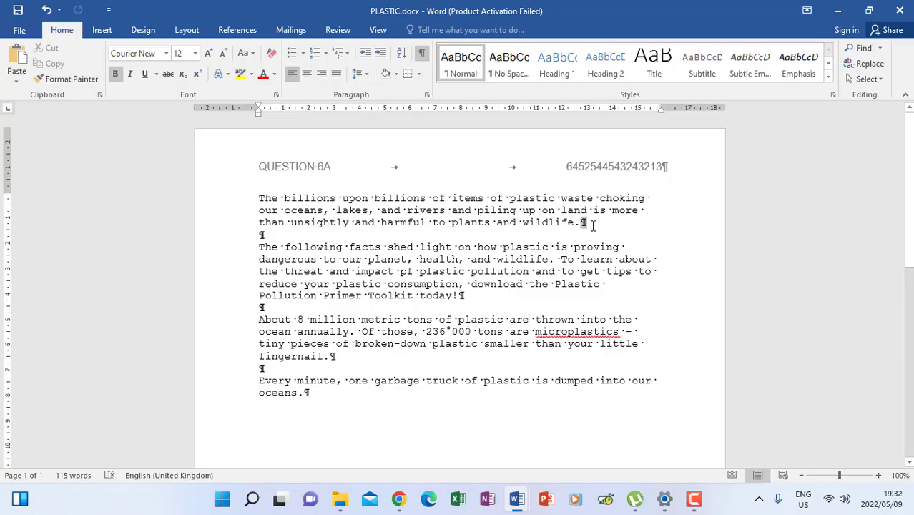
{"action": "left_click_drag", "start_coordinate": [582, 223], "coordinate": [507, 235]}
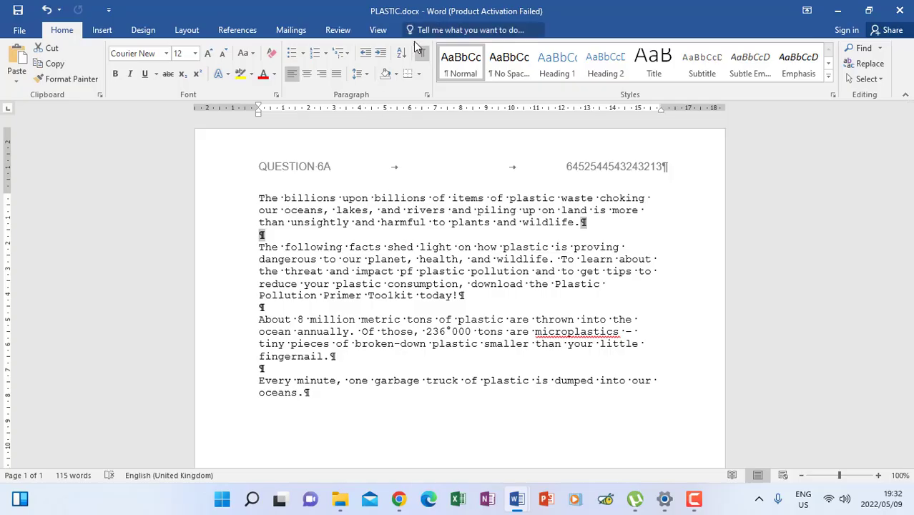
{"action": "left_click", "coordinate": [378, 30]}
{"action": "left_click", "coordinate": [498, 48]}
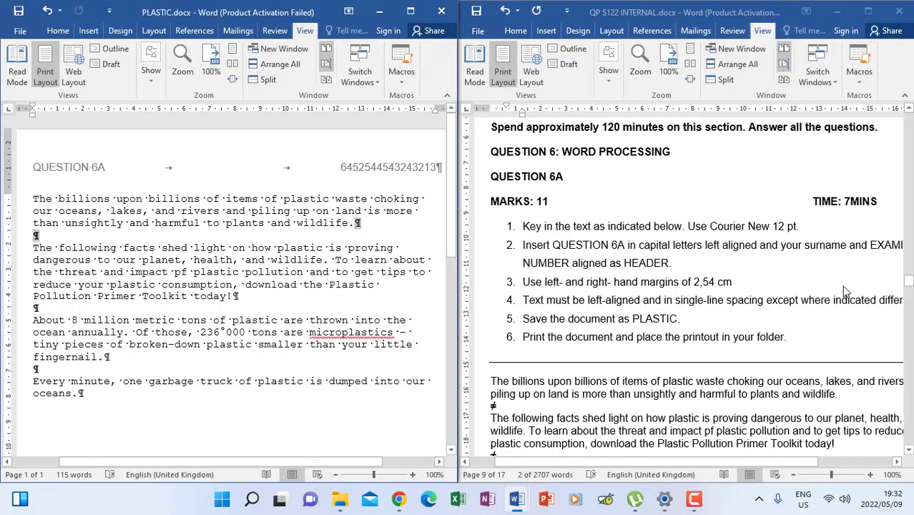
{"action": "left_click_drag", "start_coordinate": [675, 301], "coordinate": [764, 300]}
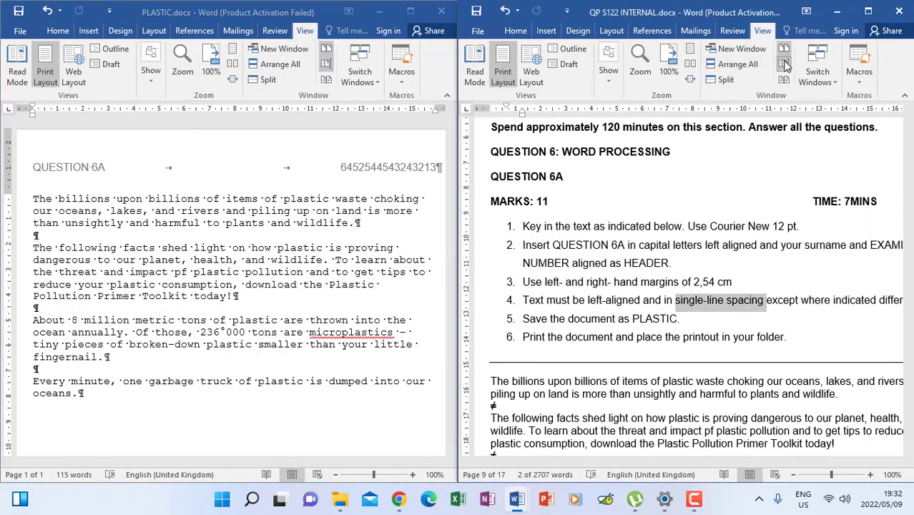
{"action": "left_click_drag", "start_coordinate": [908, 286], "coordinate": [908, 289]}
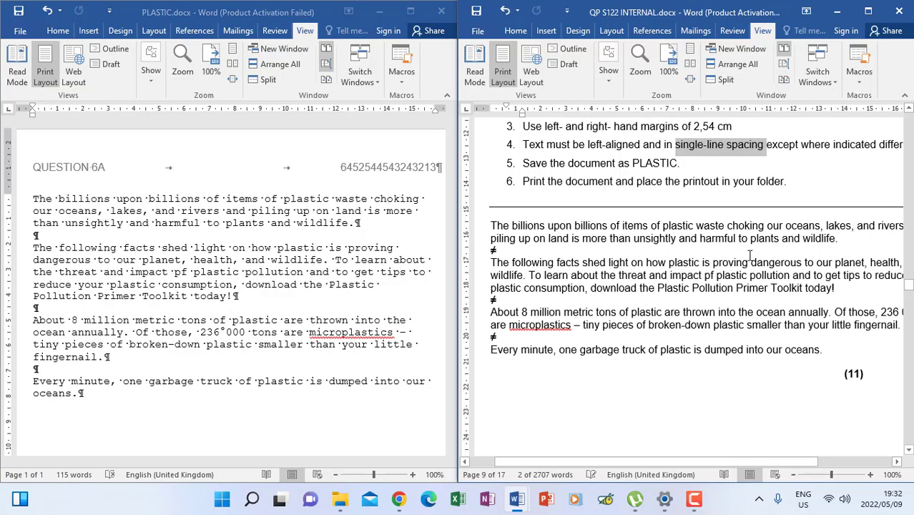
{"action": "left_click_drag", "start_coordinate": [499, 251], "coordinate": [493, 254]}
{"action": "left_click", "coordinate": [493, 252]}
{"action": "left_click", "coordinate": [494, 253]}
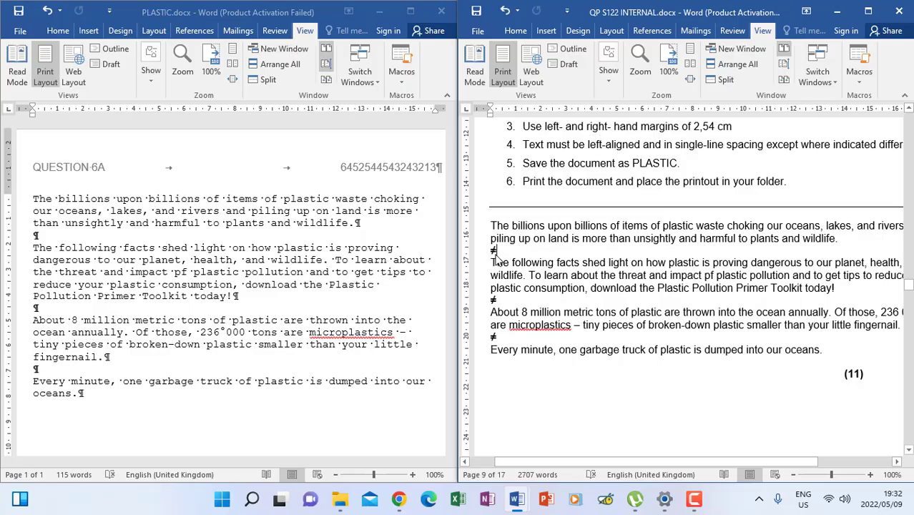
{"action": "left_click", "coordinate": [357, 225]}
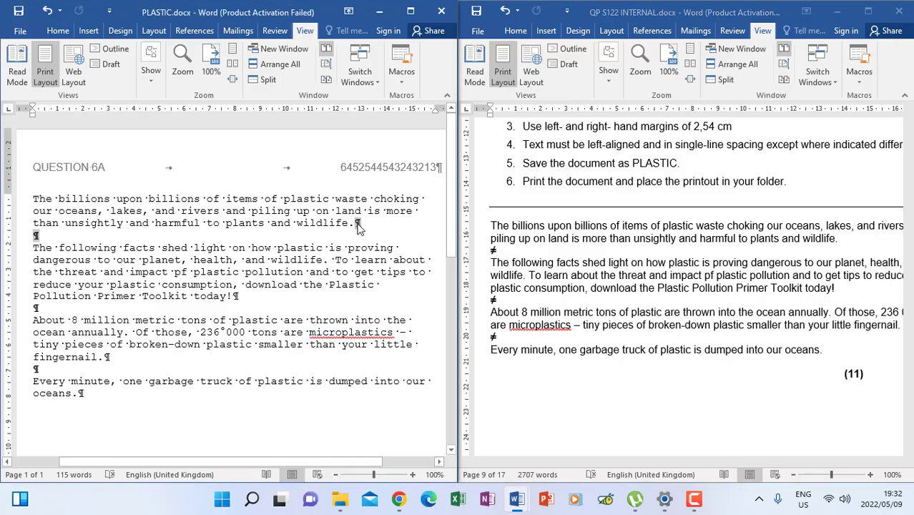
{"action": "key", "text": "shift+Right"}
{"action": "left_click", "coordinate": [360, 223]}
{"action": "left_click_drag", "start_coordinate": [357, 223], "coordinate": [362, 225]}
{"action": "left_click_drag", "start_coordinate": [32, 236], "coordinate": [38, 236]}
{"action": "left_click", "coordinate": [493, 301]}
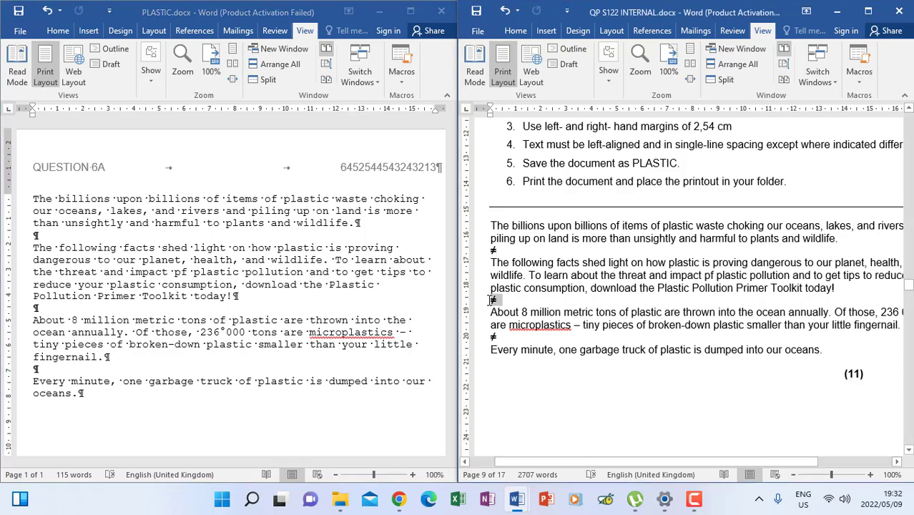
{"action": "left_click_drag", "start_coordinate": [495, 301], "coordinate": [499, 302]}
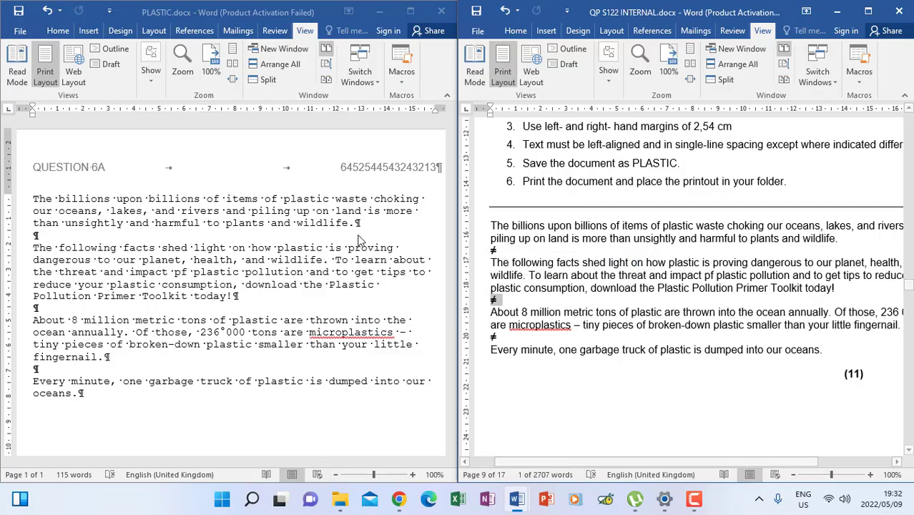
{"action": "left_click", "coordinate": [235, 298]}
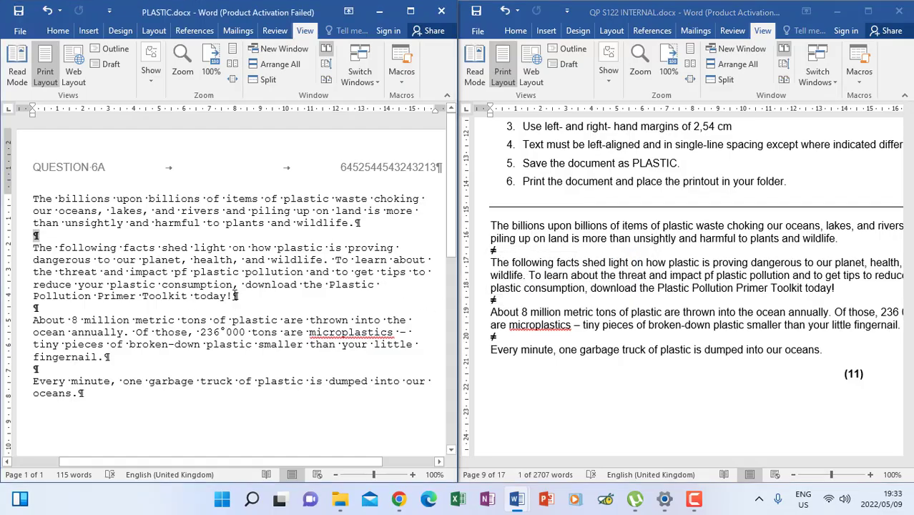
{"action": "triple_click", "coordinate": [234, 295]}
{"action": "left_click", "coordinate": [236, 297]}
{"action": "left_click", "coordinate": [38, 308]}
{"action": "left_click", "coordinate": [35, 321]}
Maximize PLASTIC.docx and add a blank line plus test line 'DFGHDSFD' after 'oceans.'.
{"action": "left_click", "coordinate": [411, 11]}
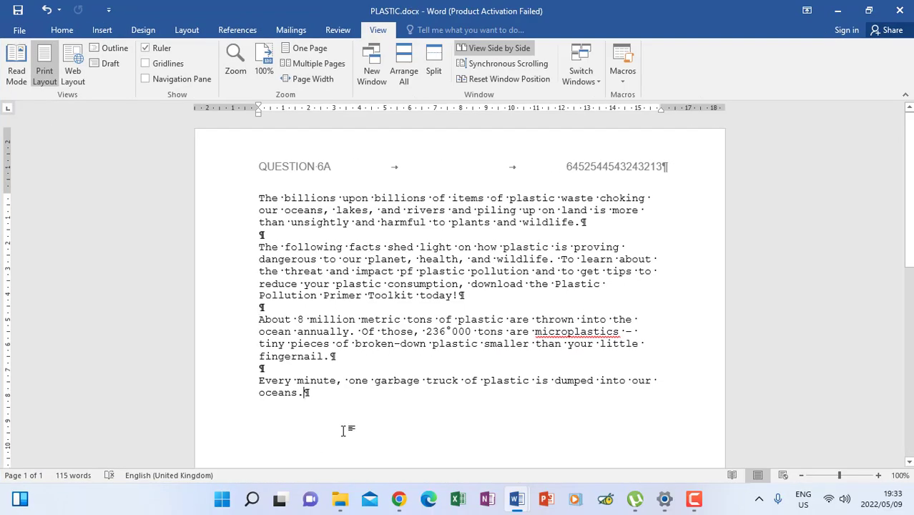
{"action": "scroll", "coordinate": [344, 433], "scroll_direction": "down", "scroll_amount": 2}
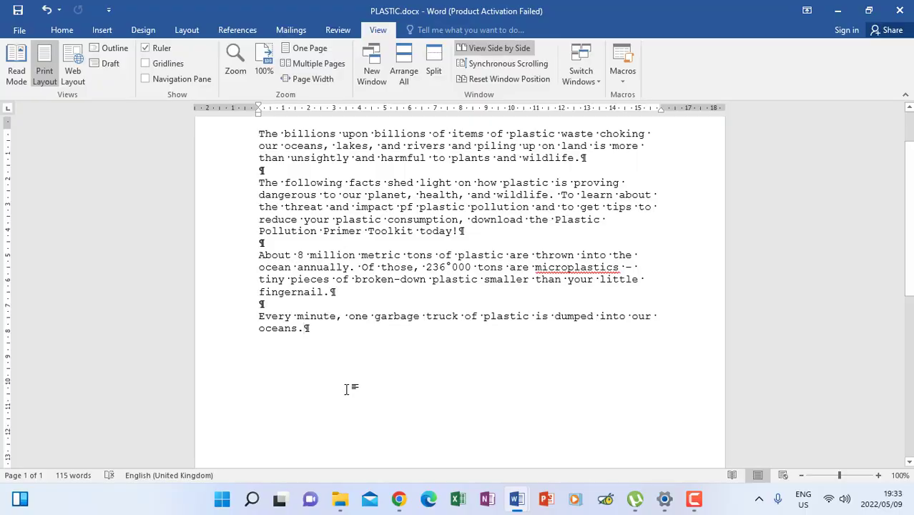
{"action": "key", "text": "Return"}
{"action": "key", "text": "Return"}
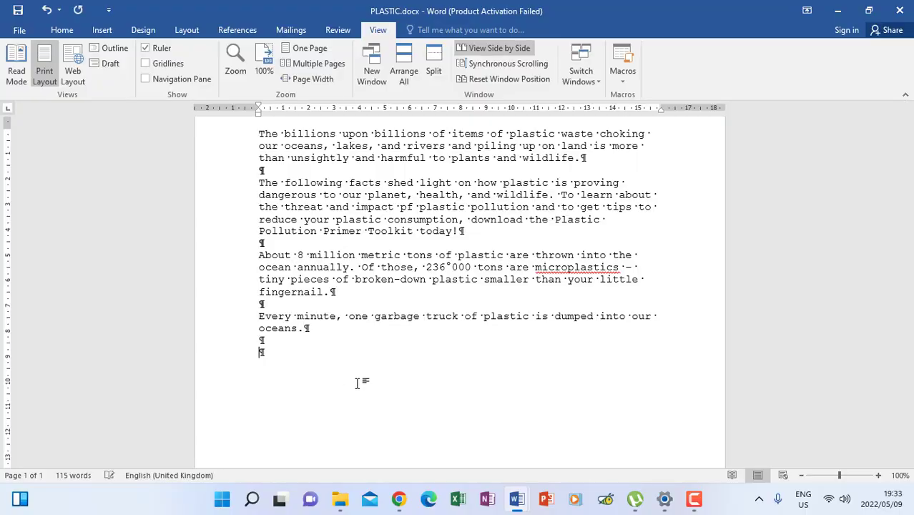
{"action": "type", "text": "DFGHDSFD"}
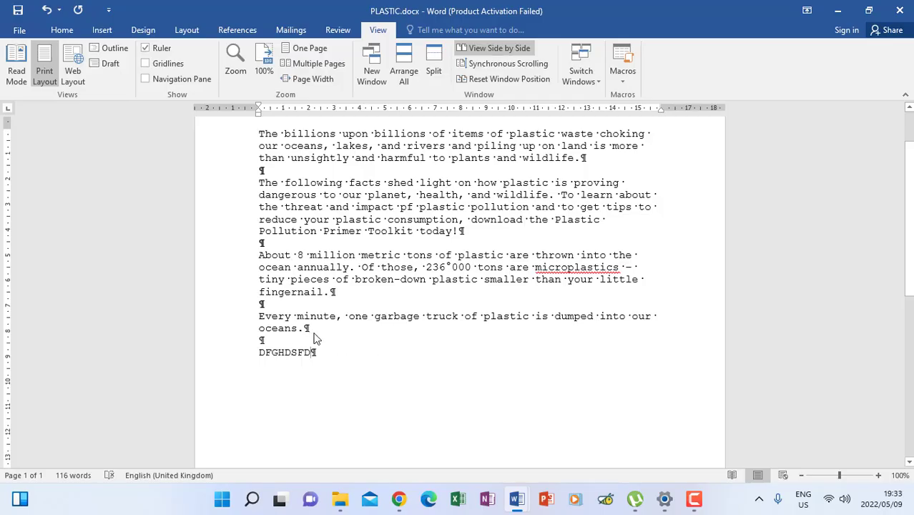
{"action": "left_click_drag", "start_coordinate": [316, 339], "coordinate": [266, 349]}
Hide formatting marks and delete the 'DFGHDSFD' test line.
{"action": "left_click", "coordinate": [63, 34]}
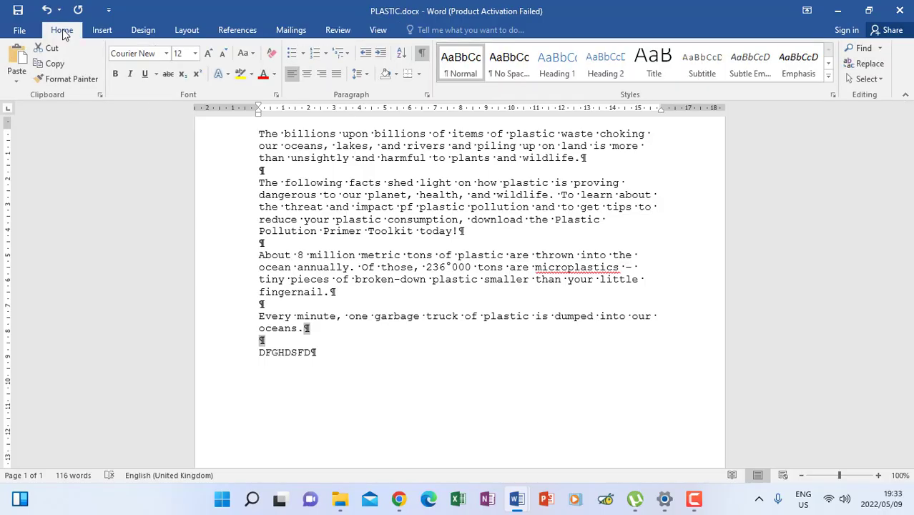
{"action": "left_click", "coordinate": [422, 55]}
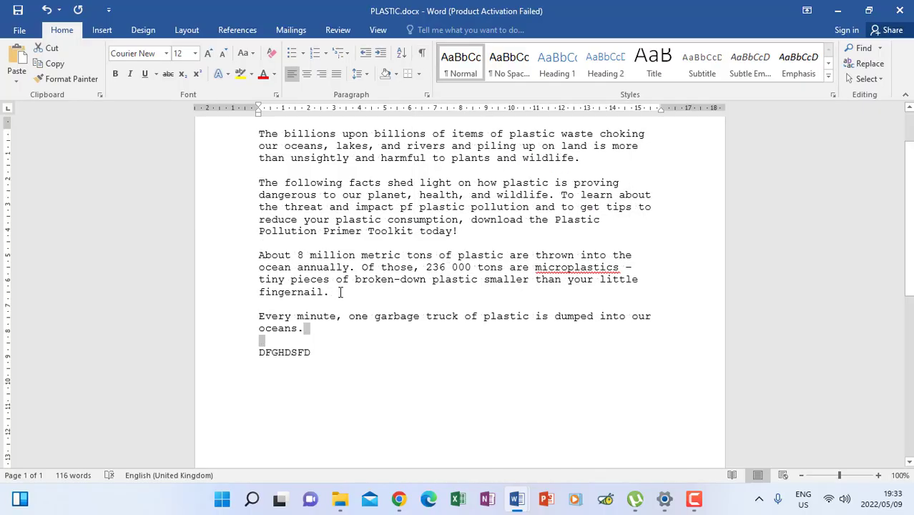
{"action": "left_click_drag", "start_coordinate": [313, 351], "coordinate": [260, 352]}
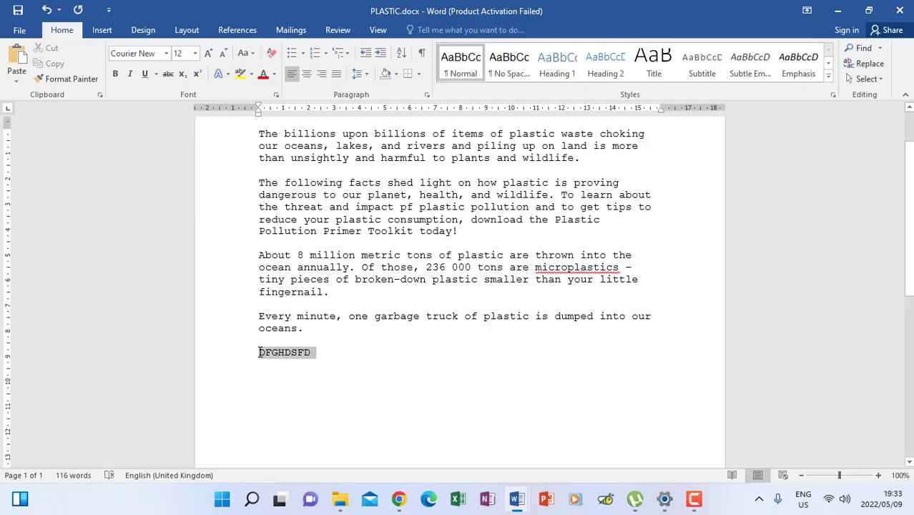
{"action": "key", "text": "BackSpace"}
{"action": "scroll", "coordinate": [324, 335], "scroll_direction": "up", "scroll_amount": 2}
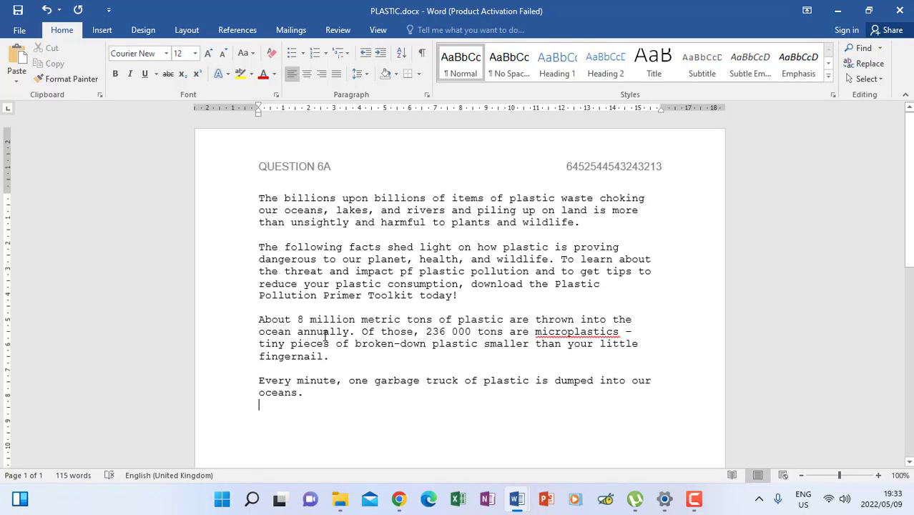